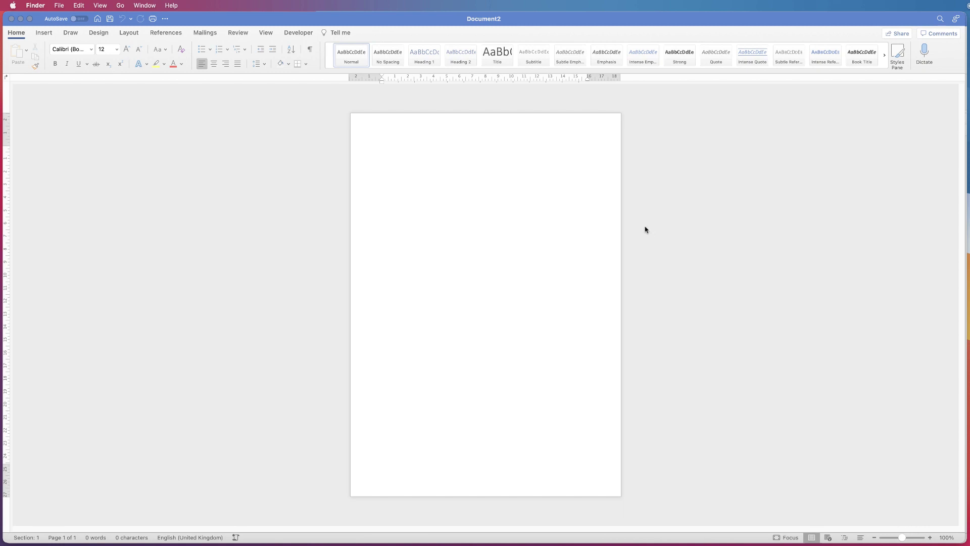
Bring the empty Document2 window to the front by clicking its blank page
click(392, 143)
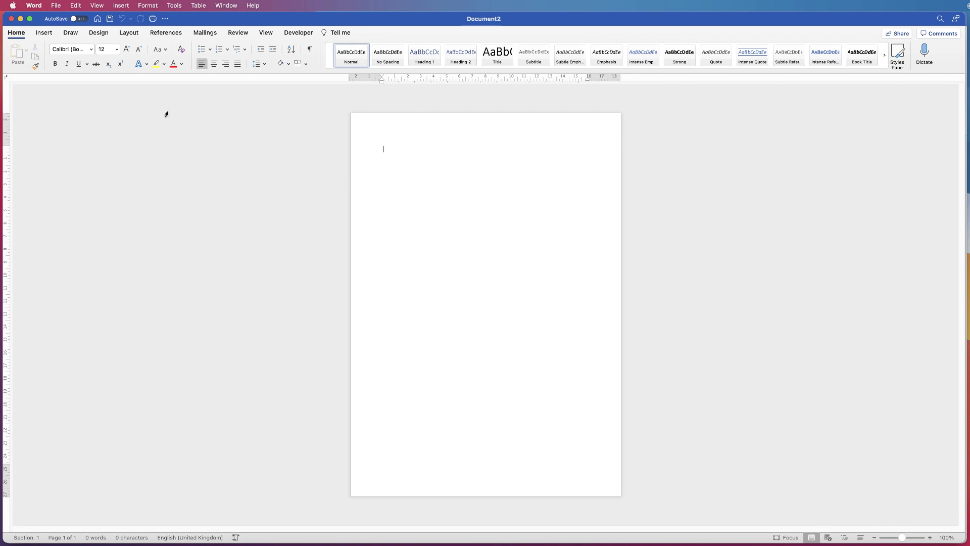
Draw a horizontal text box near the top-left of the page
click(44, 33)
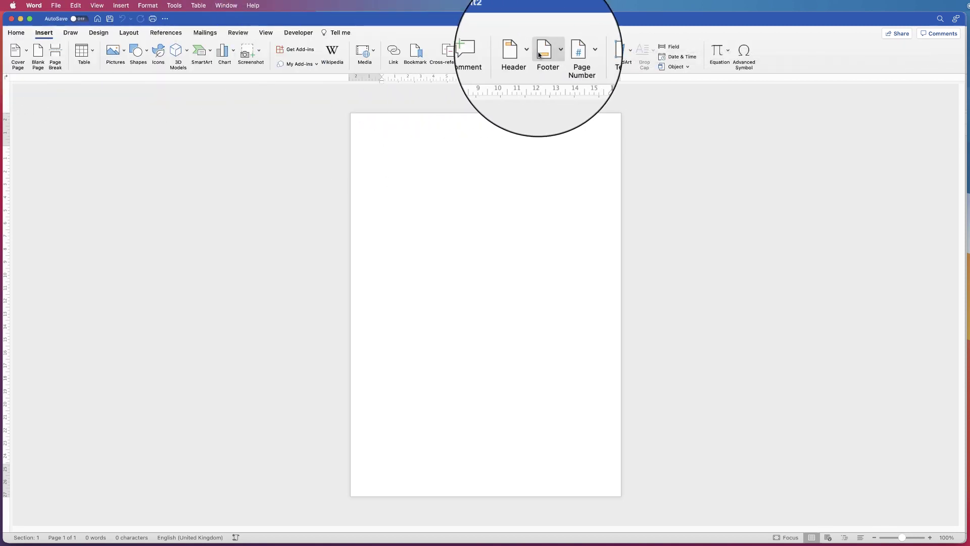
click(607, 50)
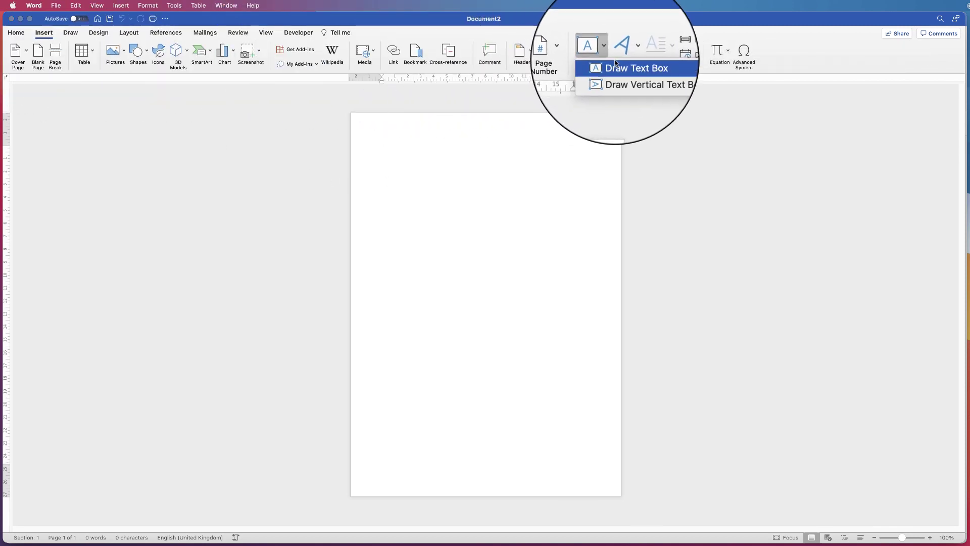
click(616, 61)
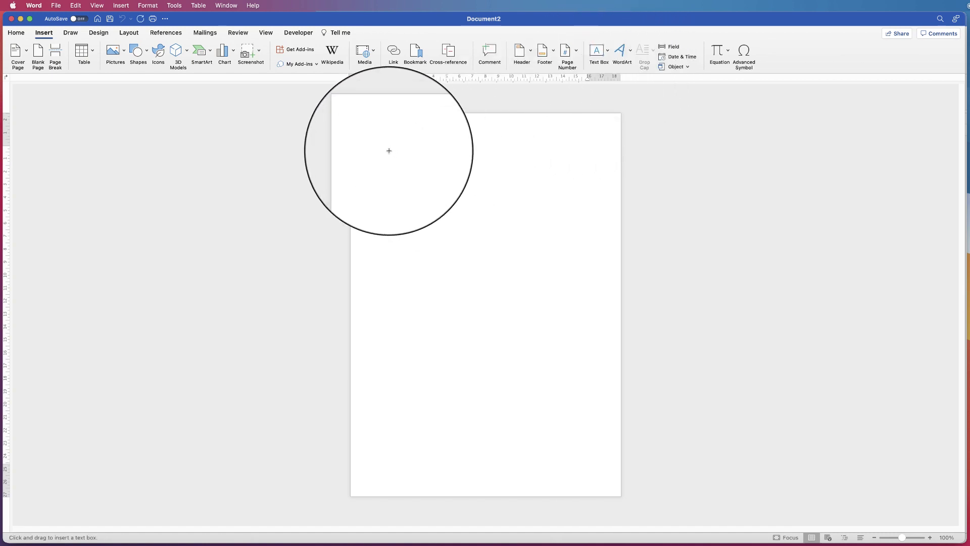
drag(385, 146, 479, 227)
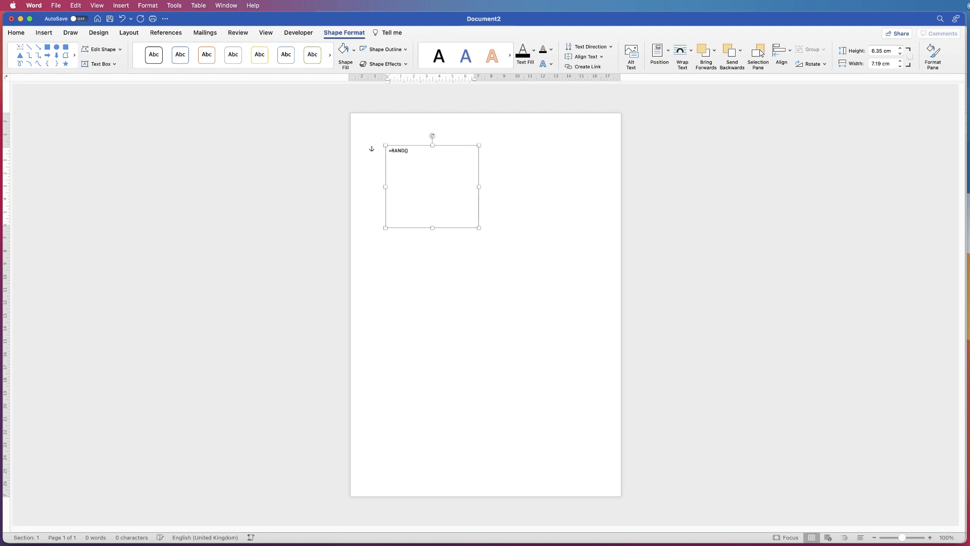
Fill the box with =RAND() sample text, keep only the first paragraph, and narrow it to about 6 cm
key(Return)
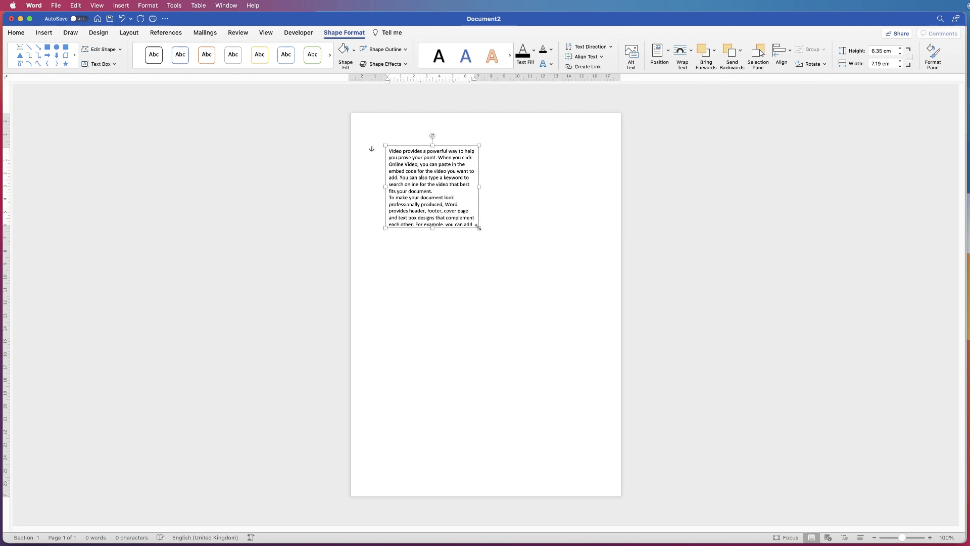
drag(479, 228, 583, 322)
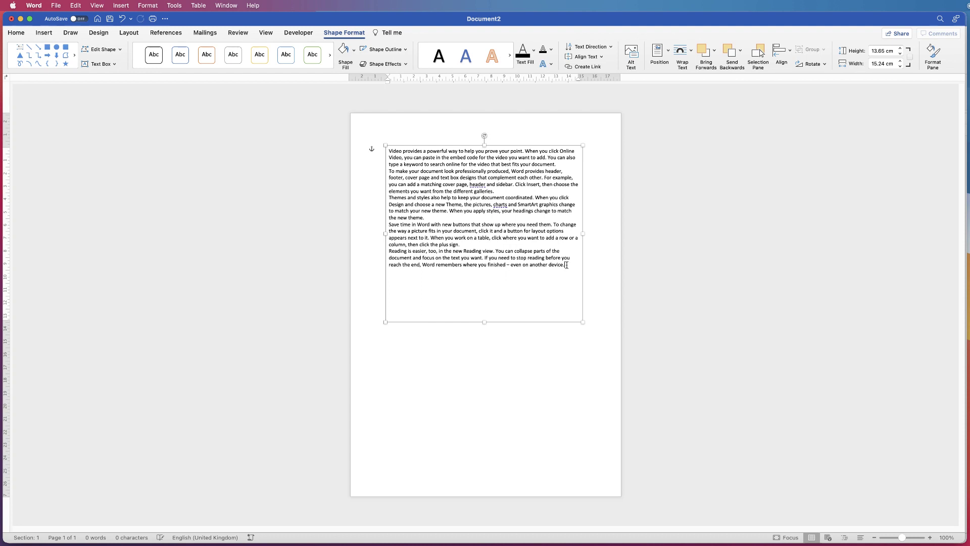
drag(566, 265, 389, 173)
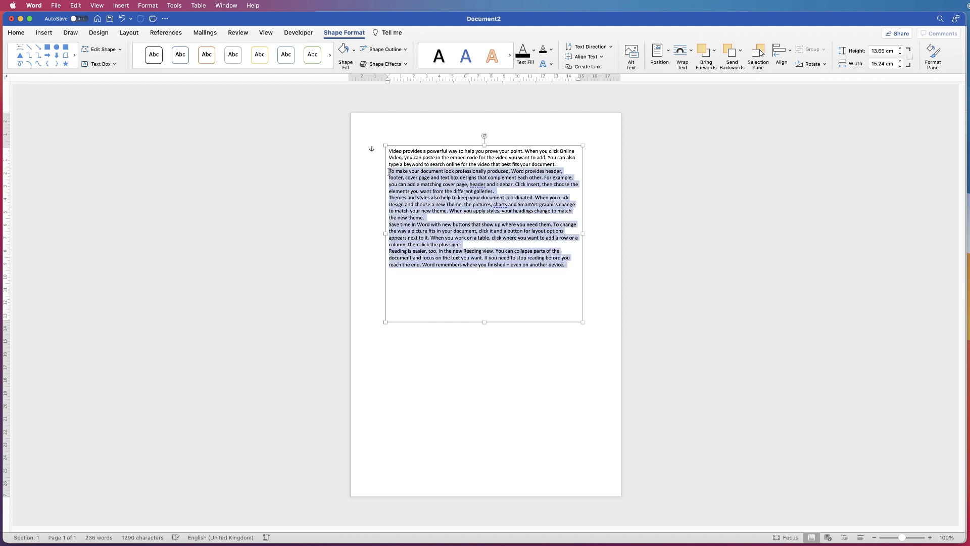
key(BackSpace)
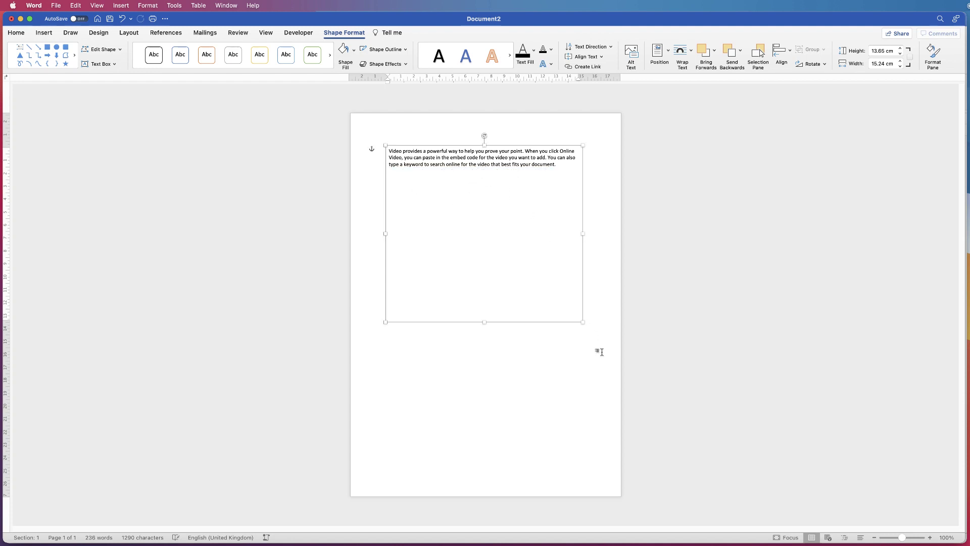
drag(580, 323, 465, 216)
Nudge the text box slightly, then set its Shape Outline to No Outline and Shape Fill to No Fill
click(507, 194)
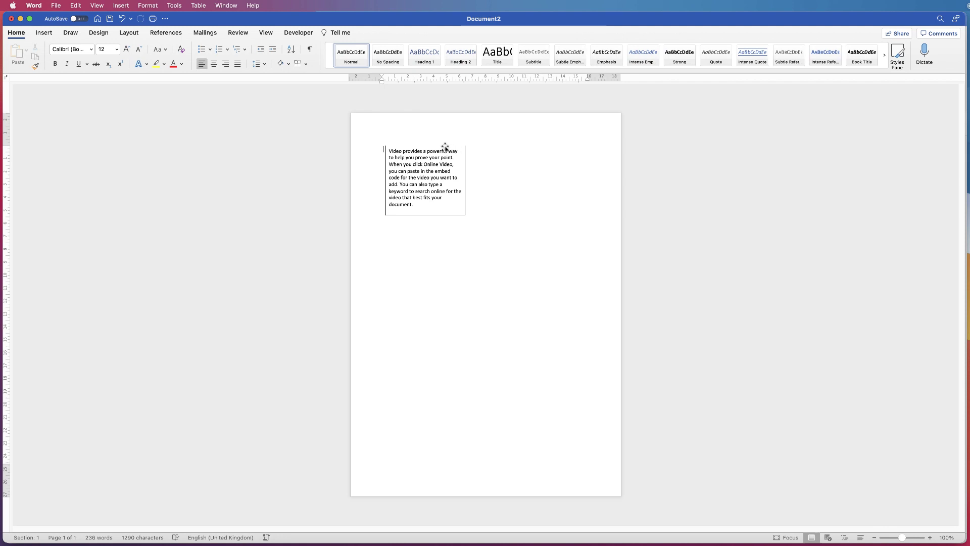
mouse_move(445, 145)
mouse_down()
mouse_move(466, 144)
mouse_move(446, 161)
mouse_move(440, 145)
mouse_up()
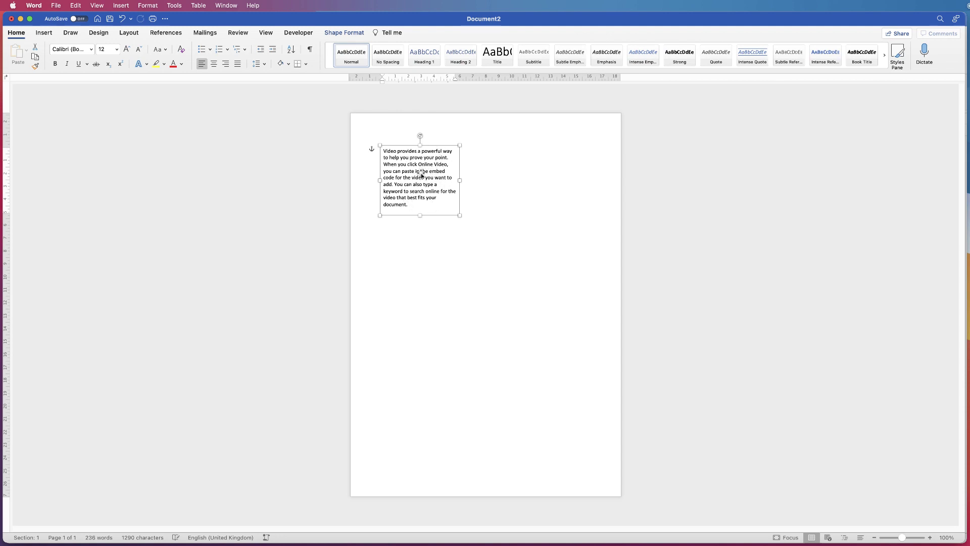
click(424, 175)
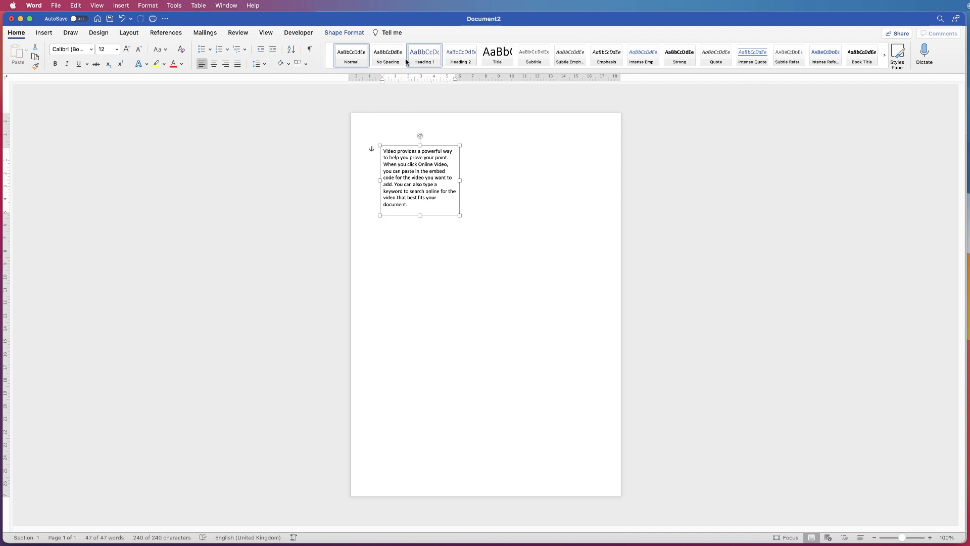
click(346, 35)
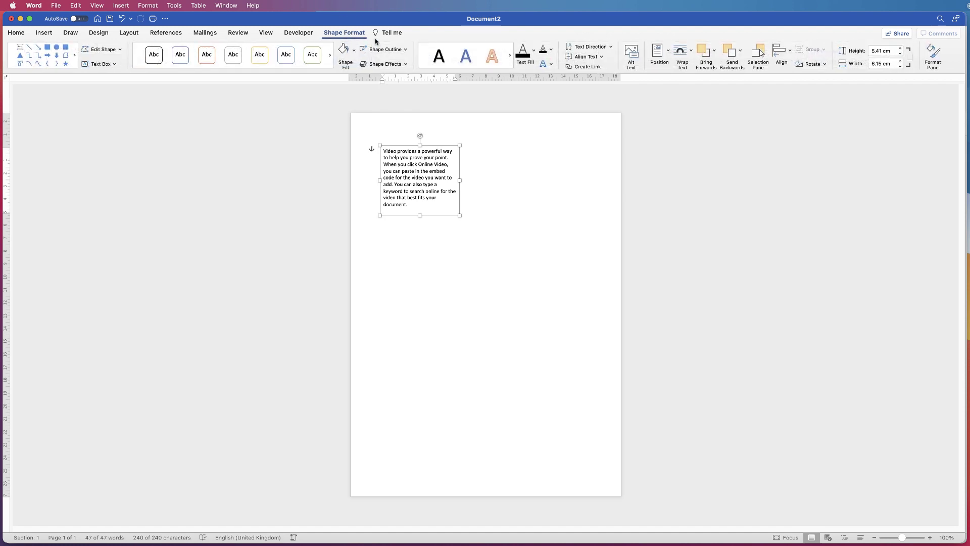
click(406, 51)
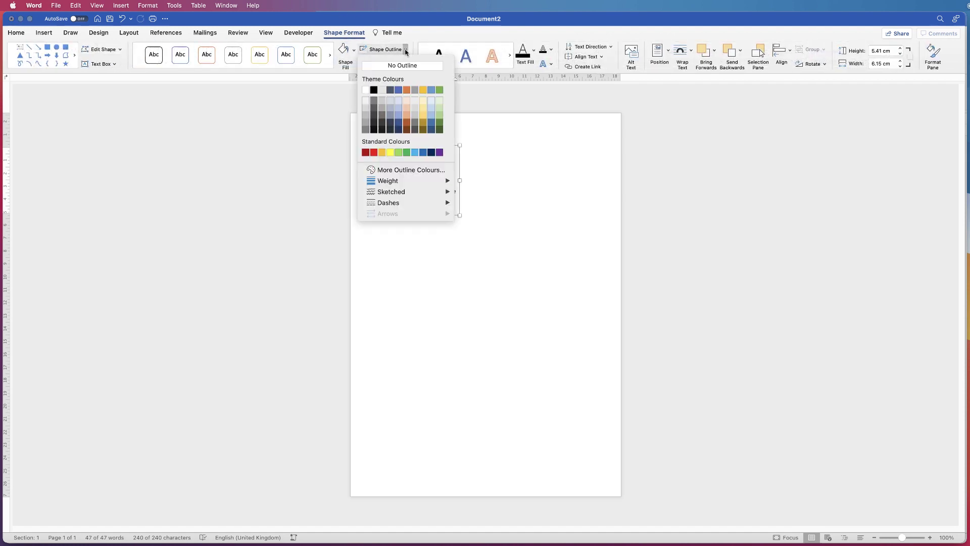
click(401, 66)
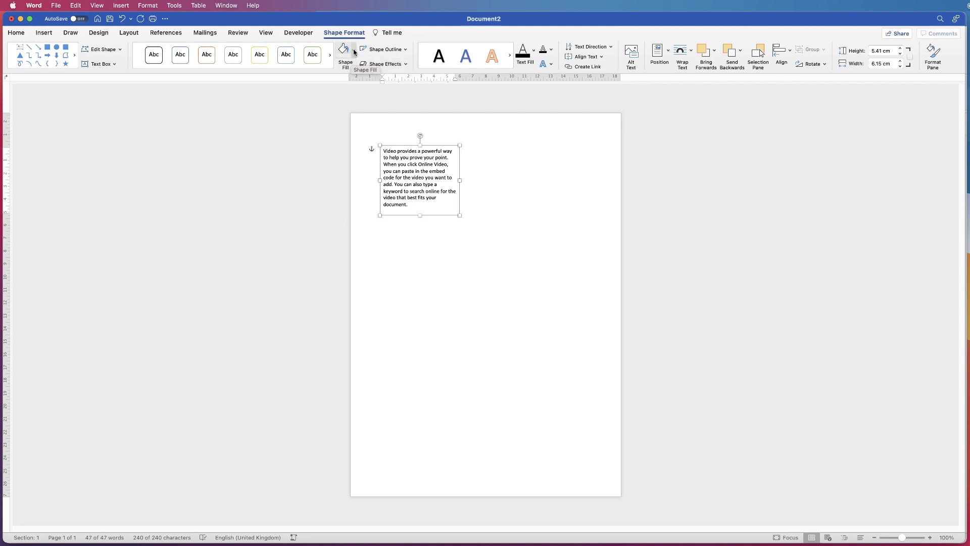
click(355, 52)
click(351, 71)
click(497, 172)
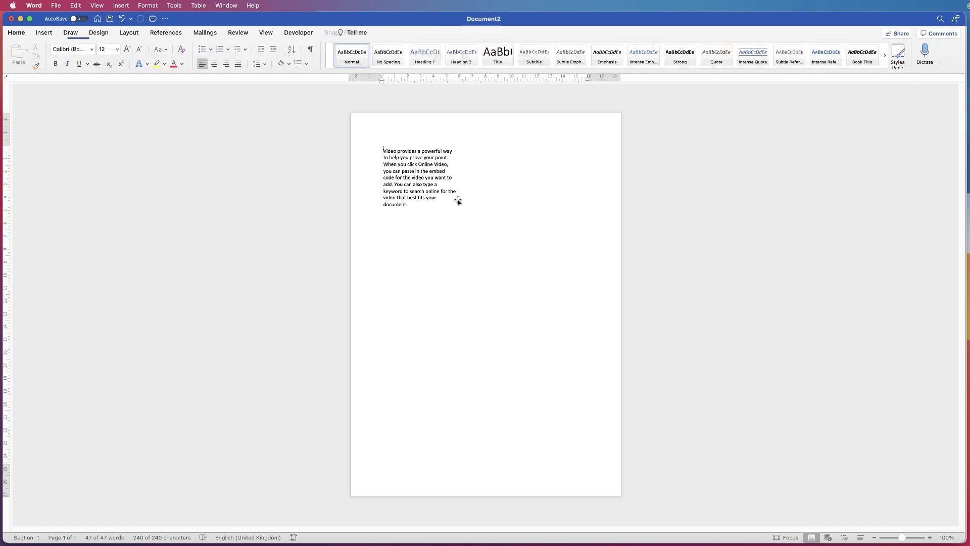
Copy and paste the borderless text box, placing the duplicate to the right of the original
click(417, 162)
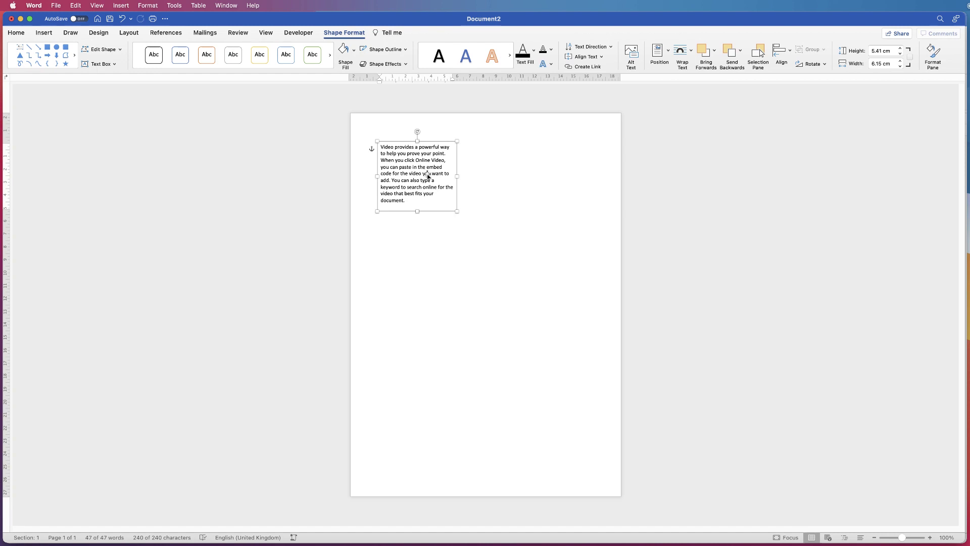
click(16, 32)
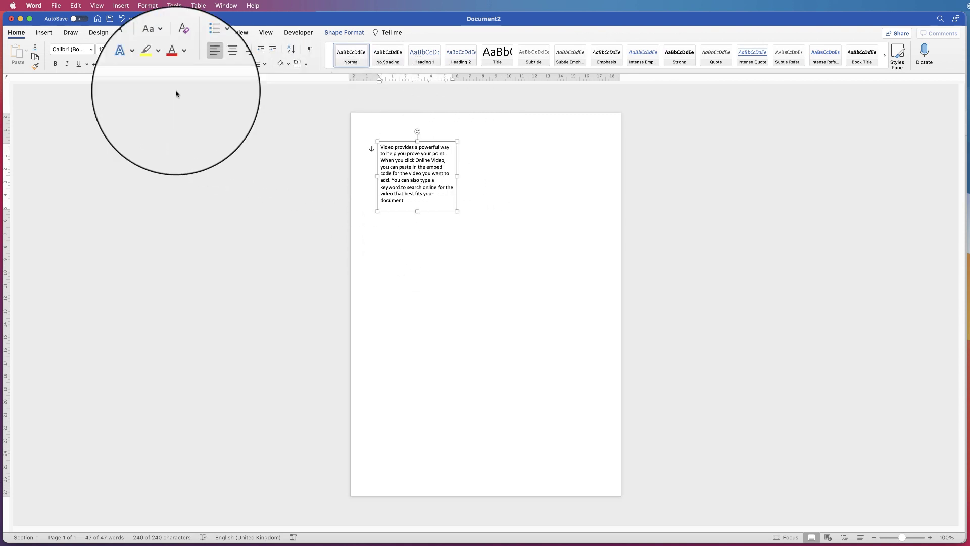
click(35, 57)
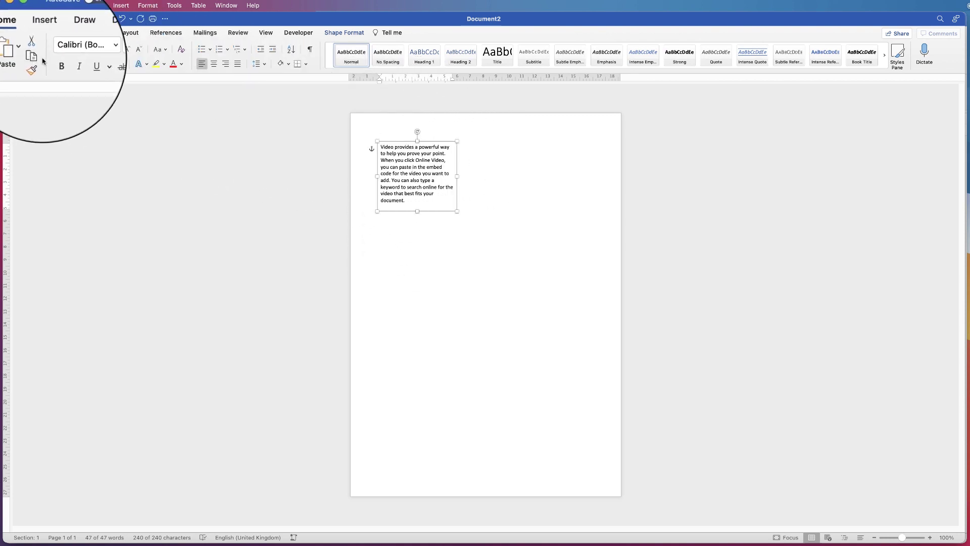
click(499, 153)
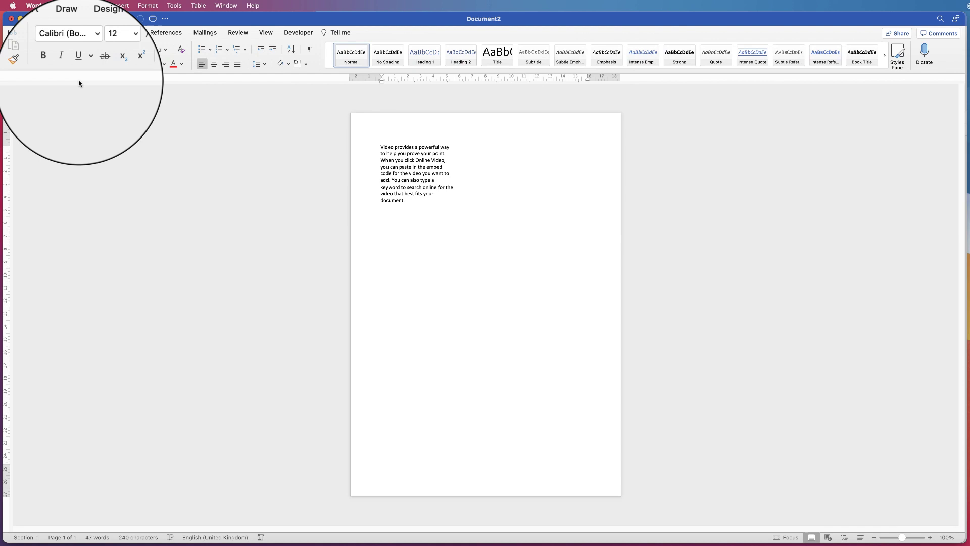
click(18, 53)
drag(434, 203, 519, 198)
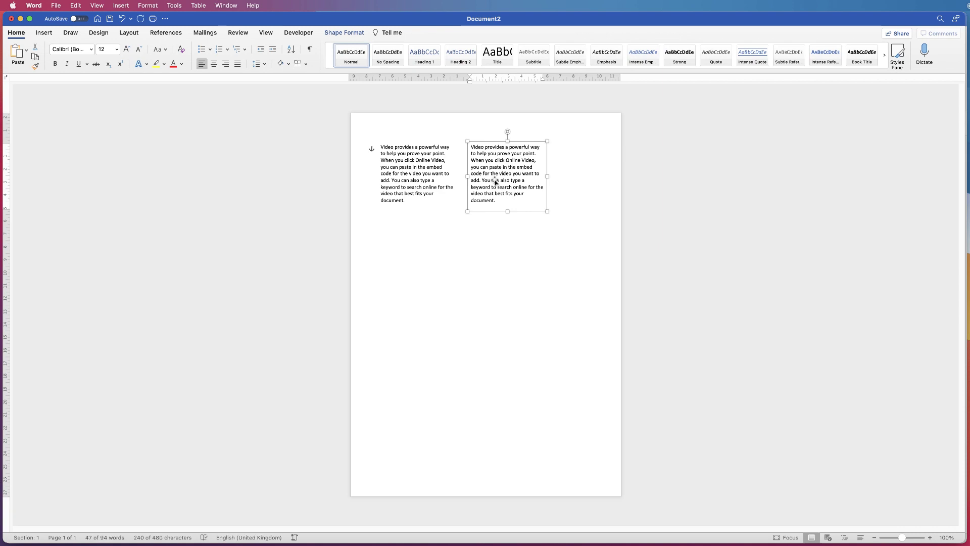
click(476, 236)
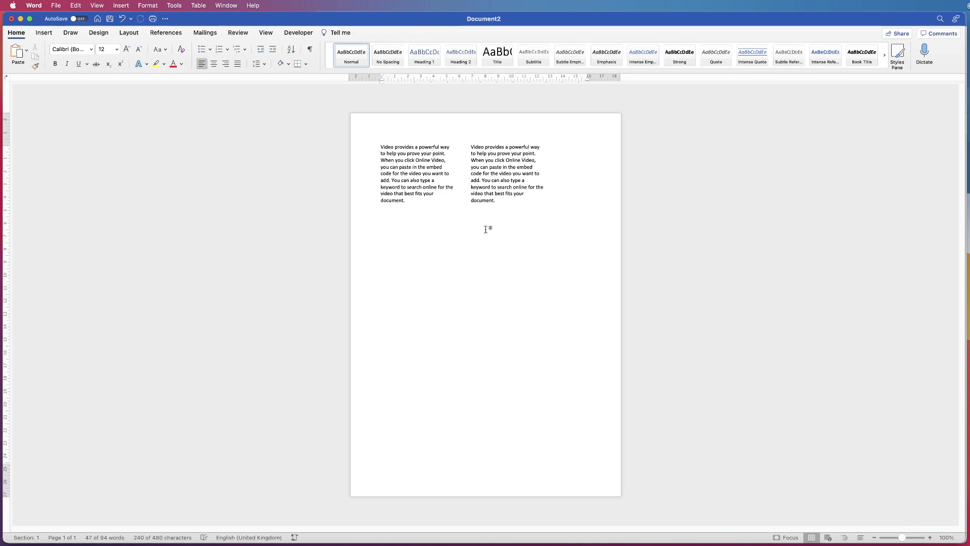
Drag copies of the left and right boxes beneath each one to complete the 2×2 grid
drag(424, 181, 425, 251)
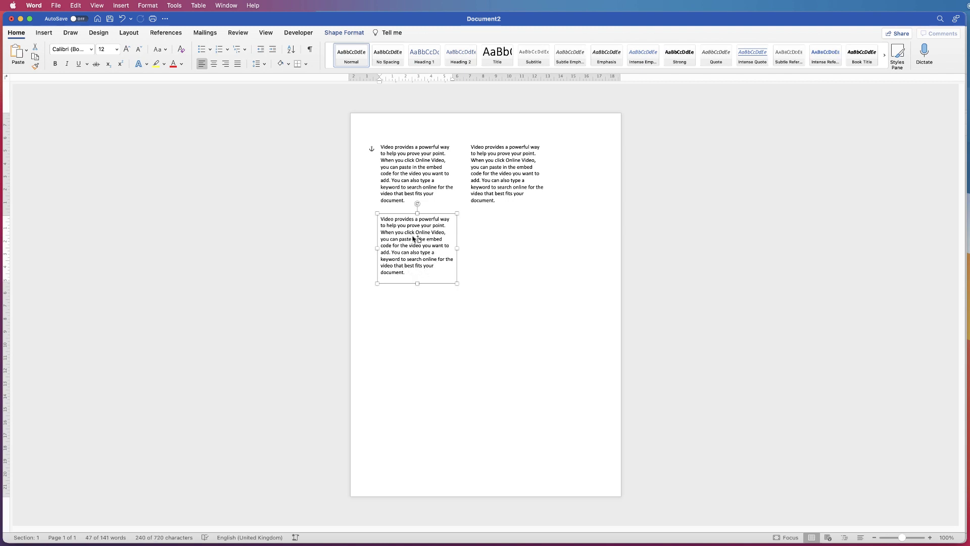
drag(415, 239, 508, 242)
click(462, 313)
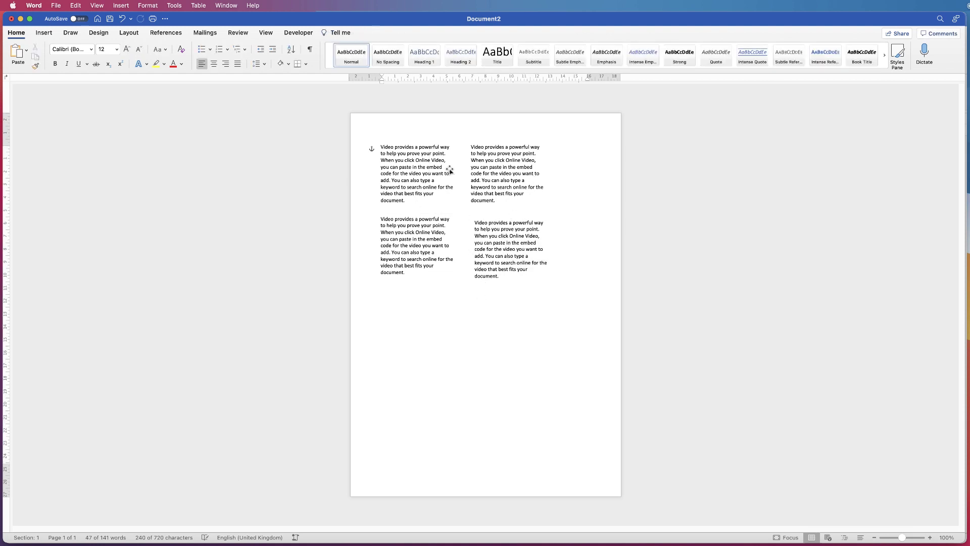
Move the two lower boxes near the page bottom and enlarge the top-right box
drag(509, 253, 552, 440)
drag(417, 261, 422, 447)
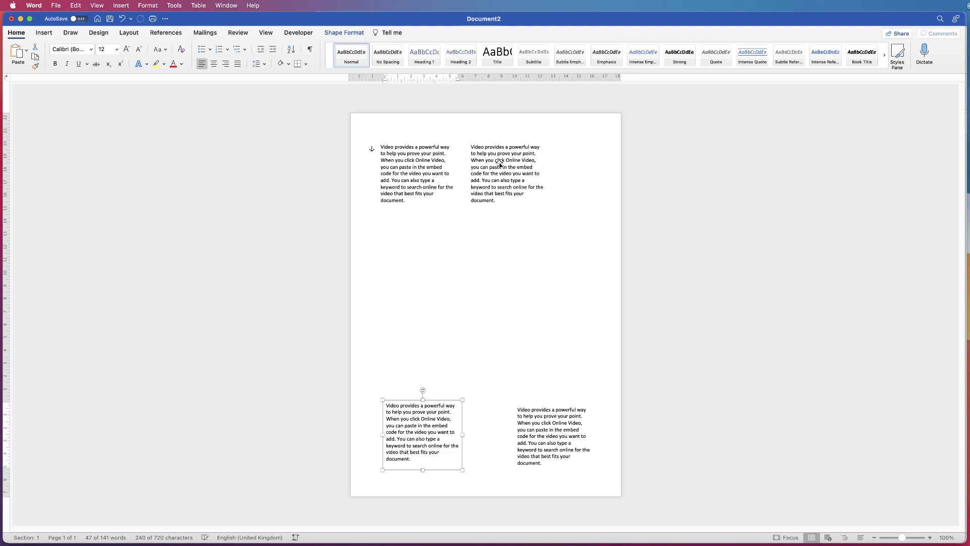
click(502, 161)
drag(550, 208, 560, 235)
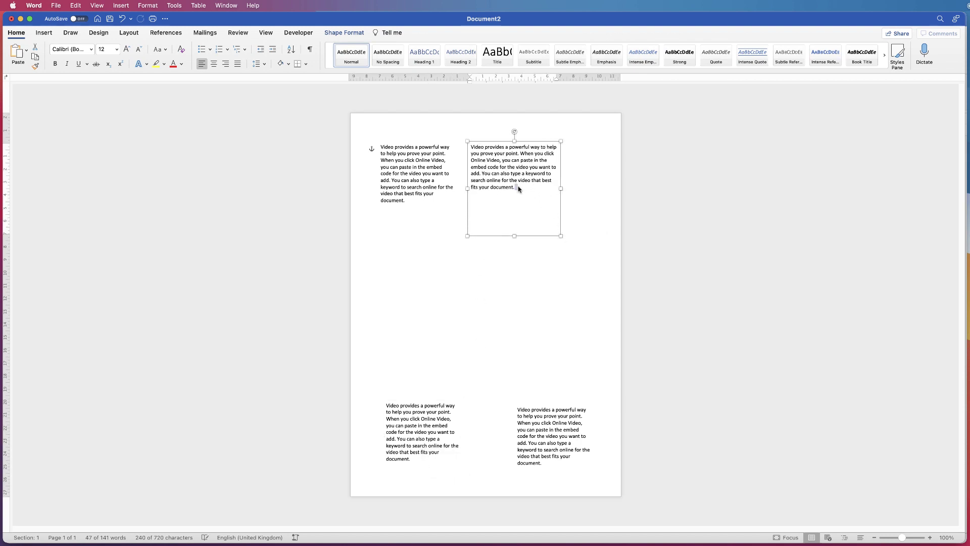
Set the top-right box's text to Calibri Light at 20 pt and widen the box
click(518, 188)
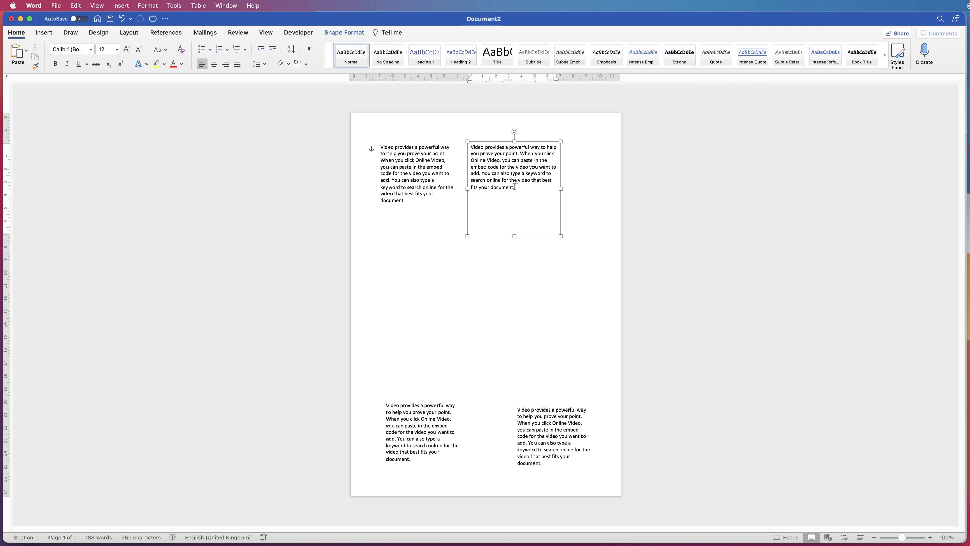
key(super+a)
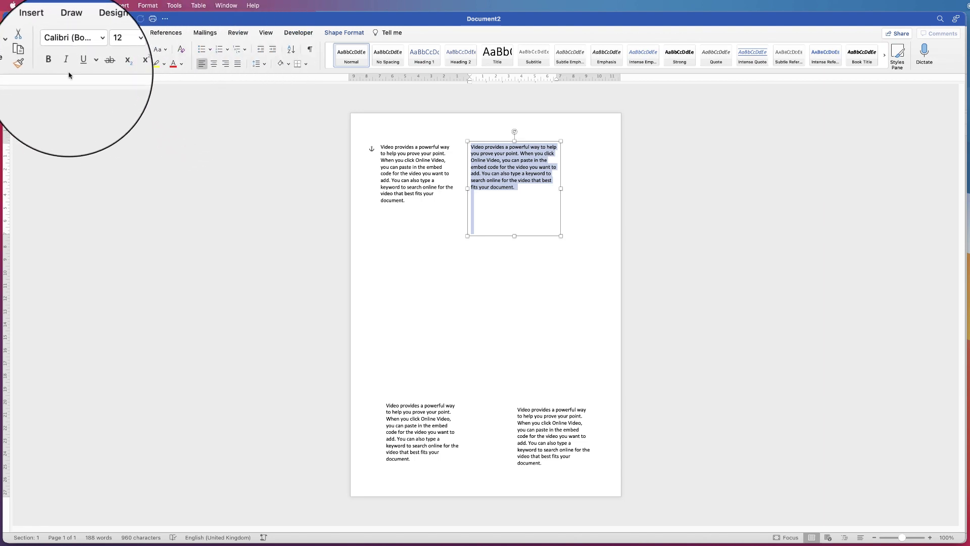
click(91, 50)
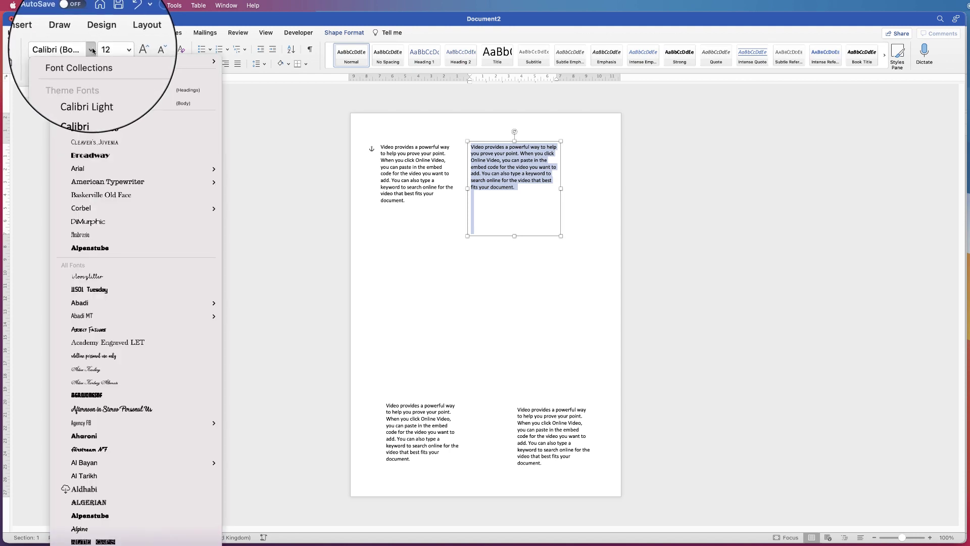
click(95, 90)
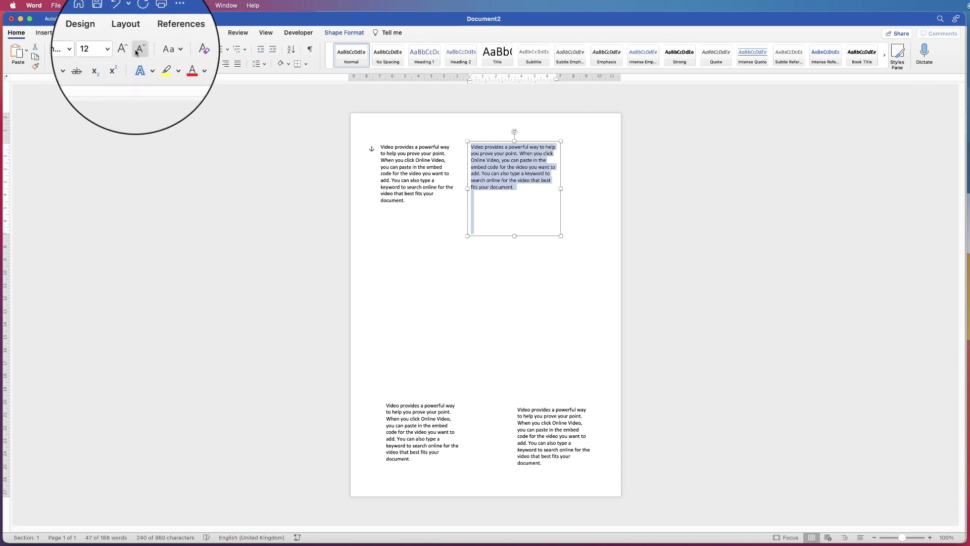
click(127, 51)
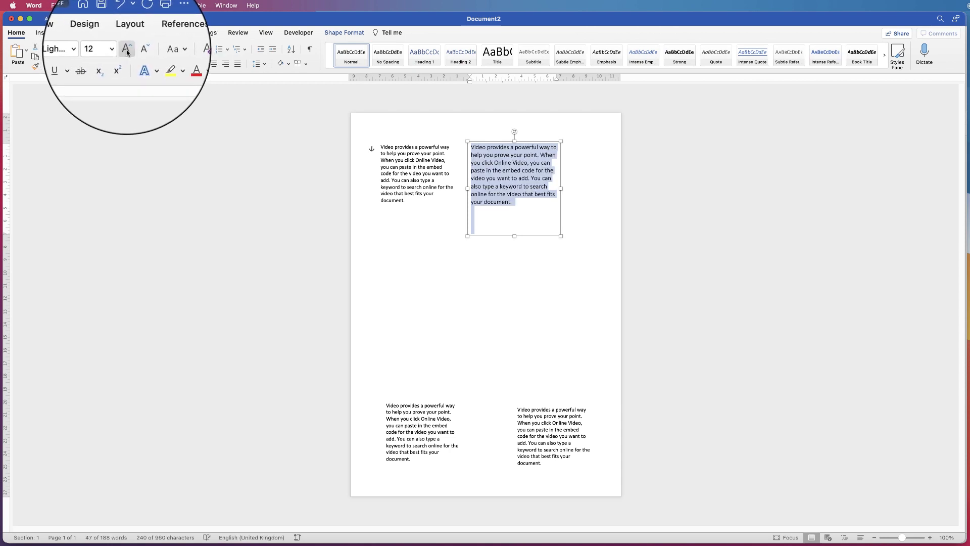
click(127, 51)
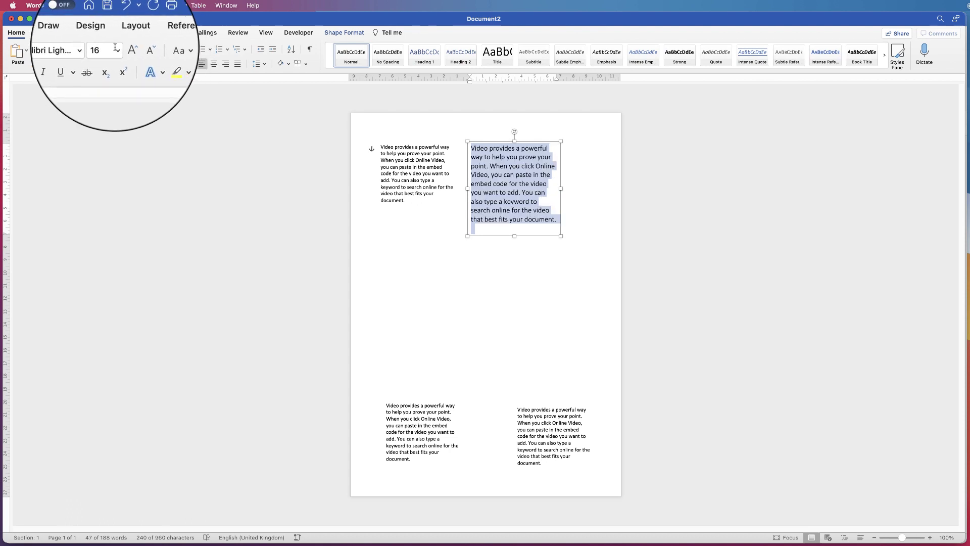
click(117, 50)
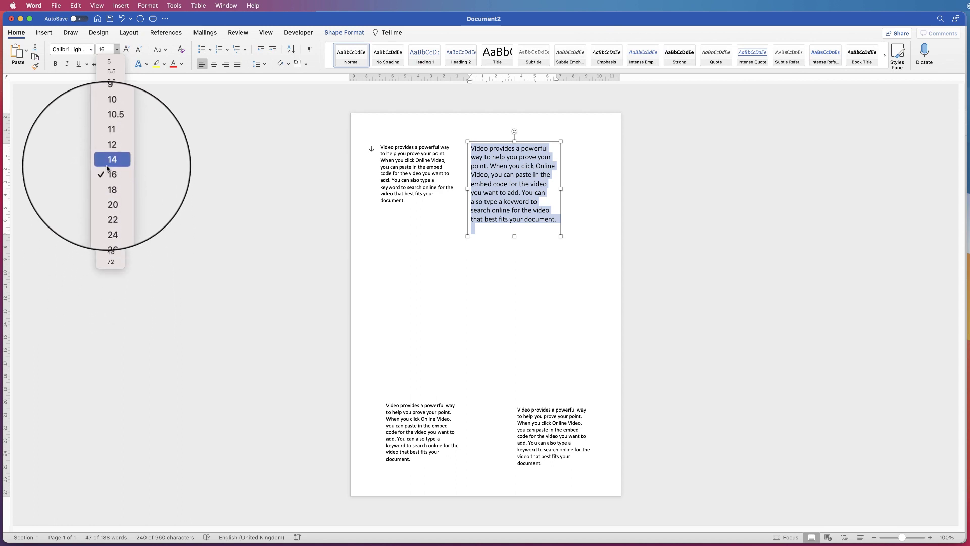
click(117, 51)
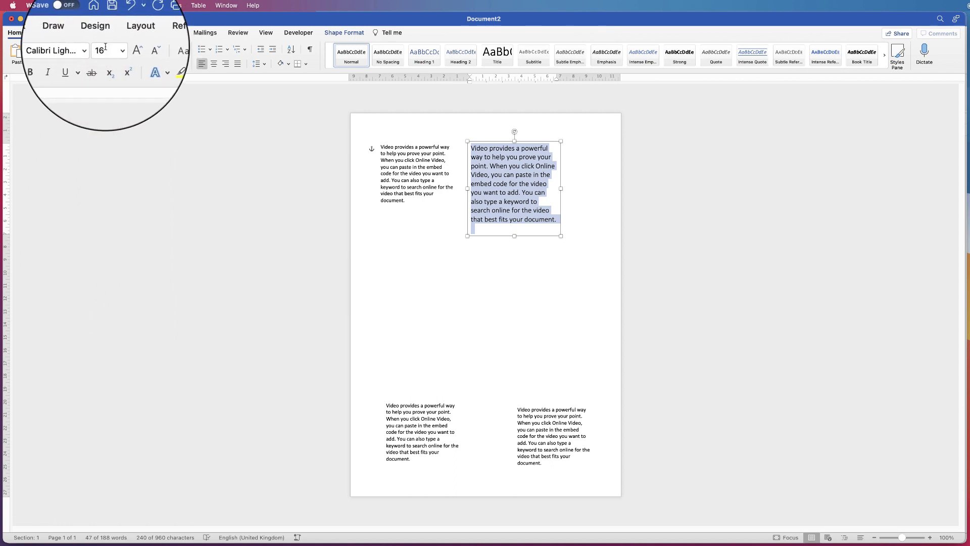
text(20)
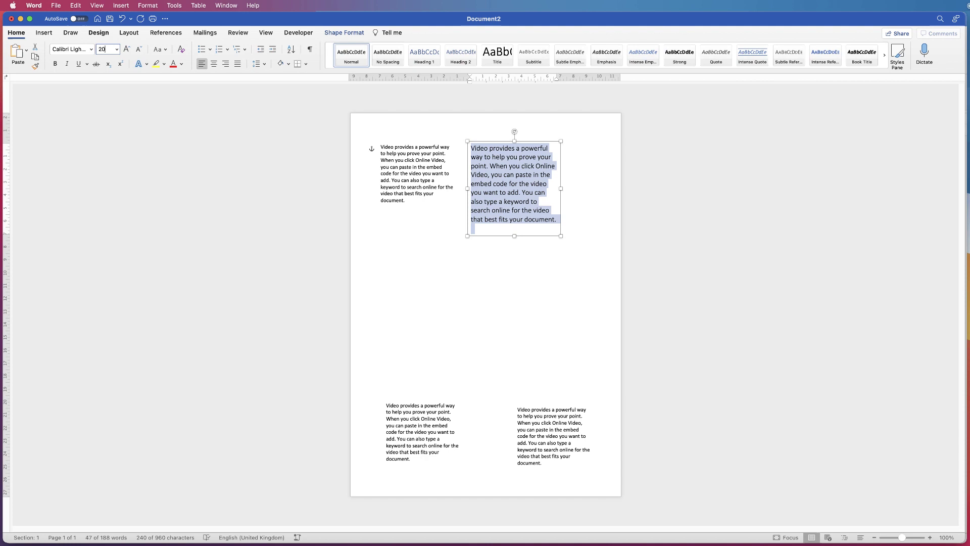
key(Return)
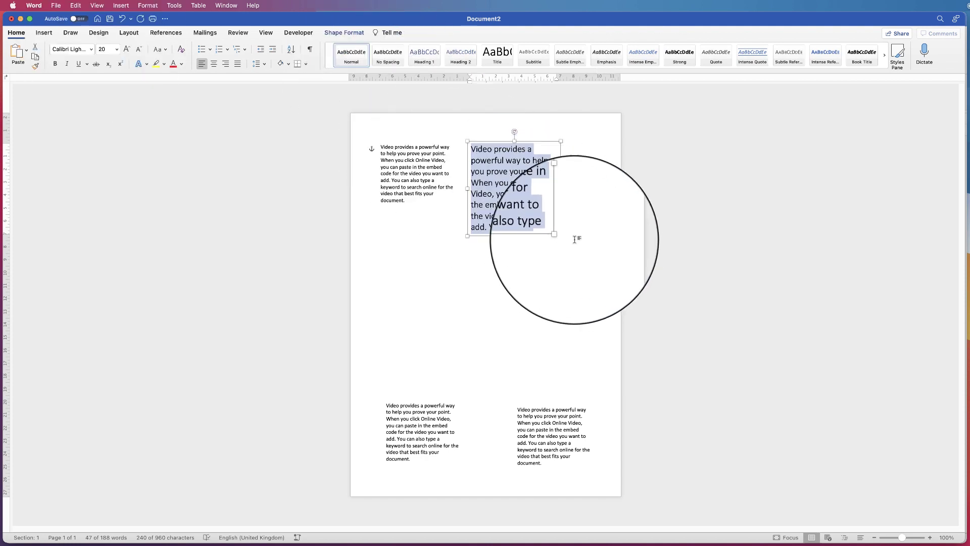
drag(560, 235, 605, 244)
drag(556, 185, 520, 176)
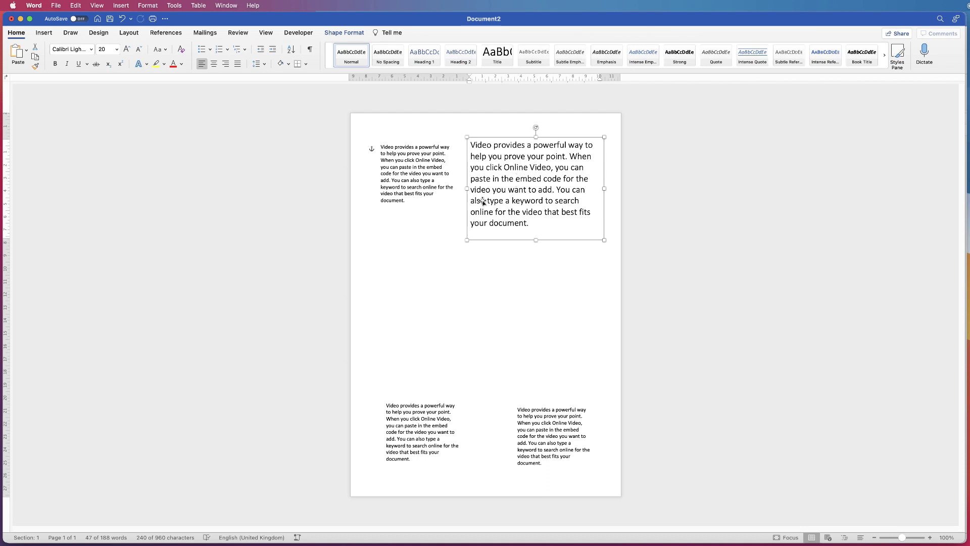
Select both top boxes and apply Align Top, after trying and undoing centring
shift+click(411, 170)
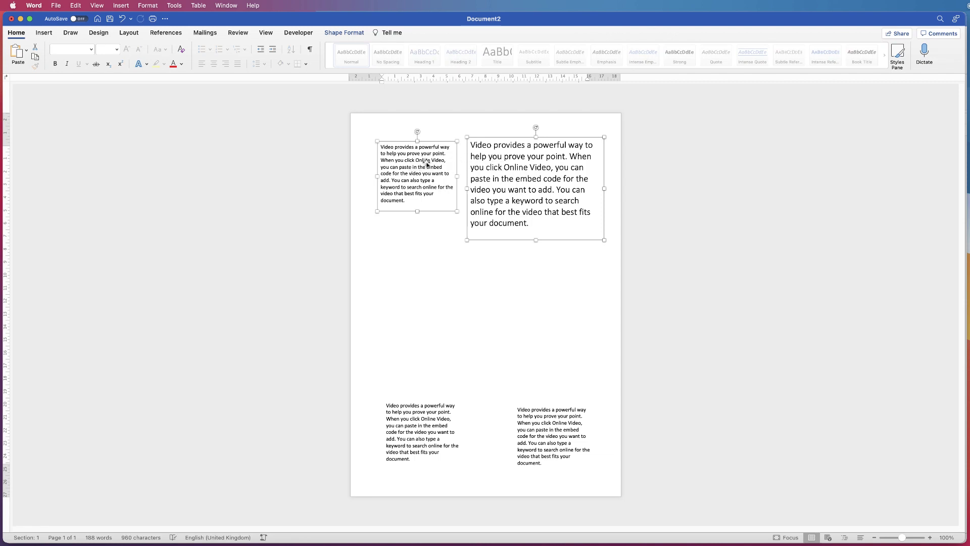
click(348, 33)
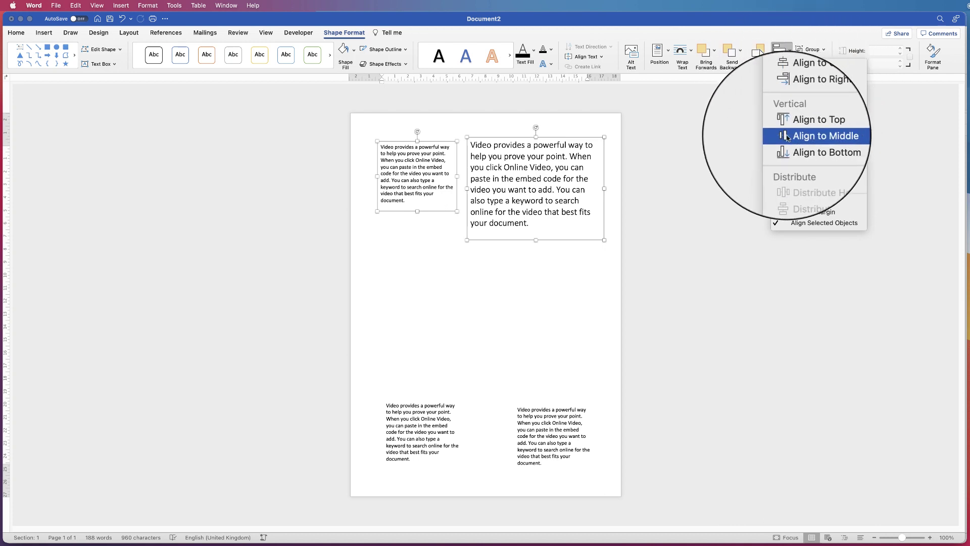
click(796, 137)
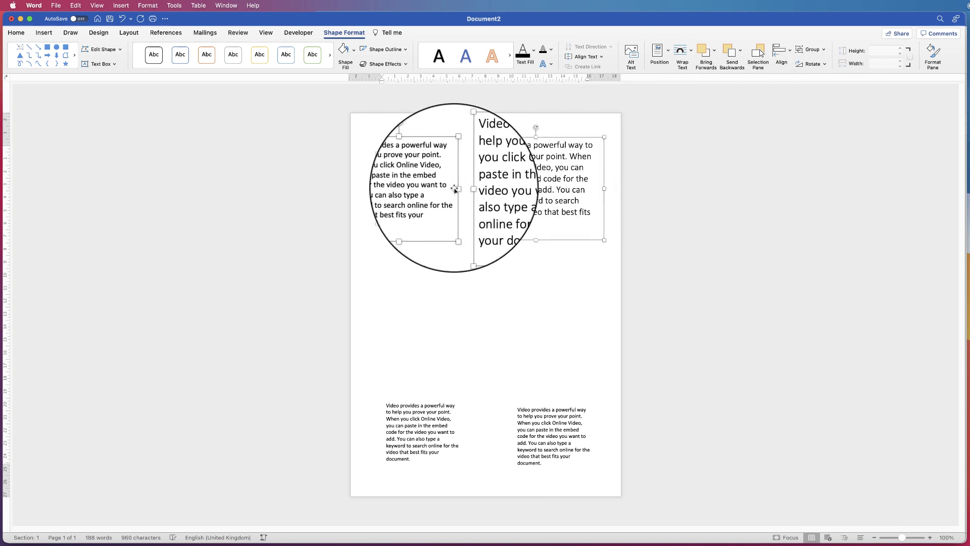
click(790, 50)
click(813, 91)
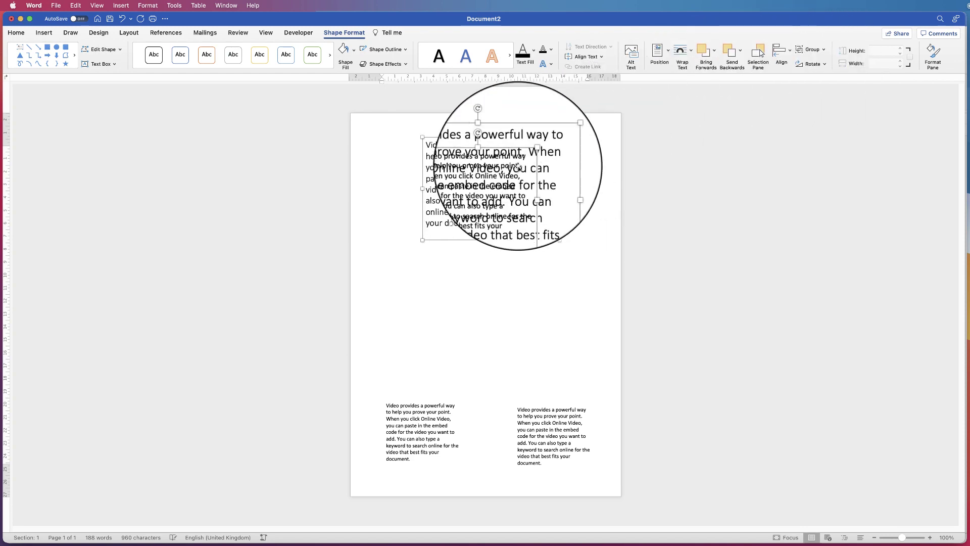
key(super+z)
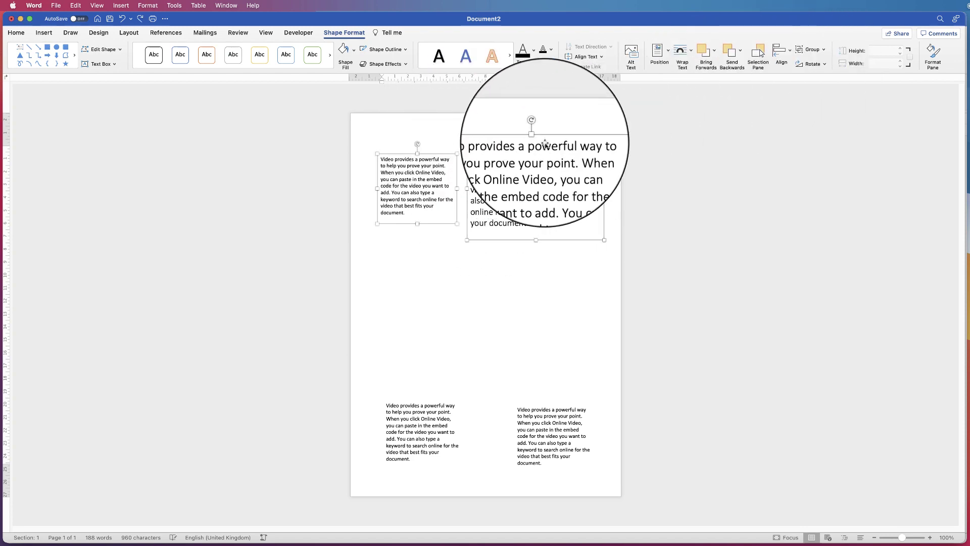
click(780, 50)
click(803, 119)
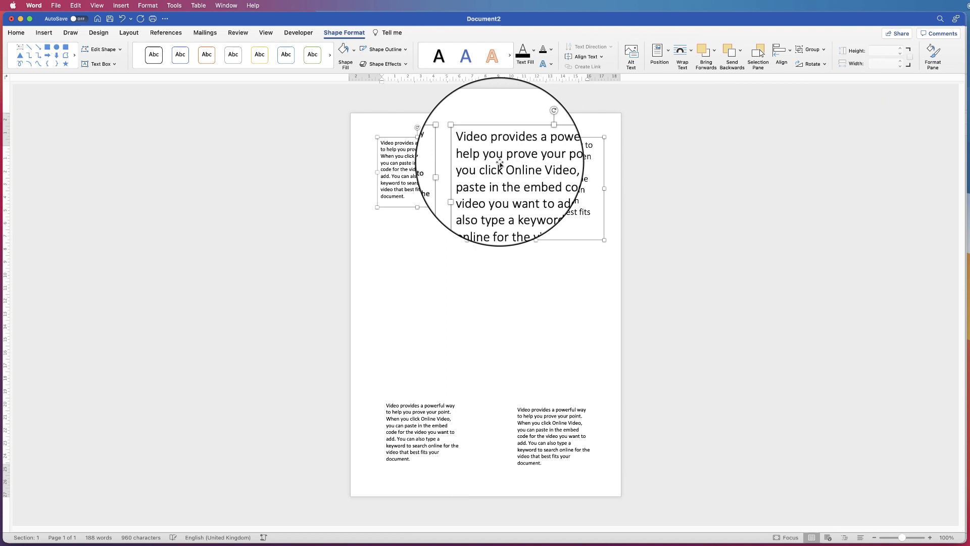
click(434, 270)
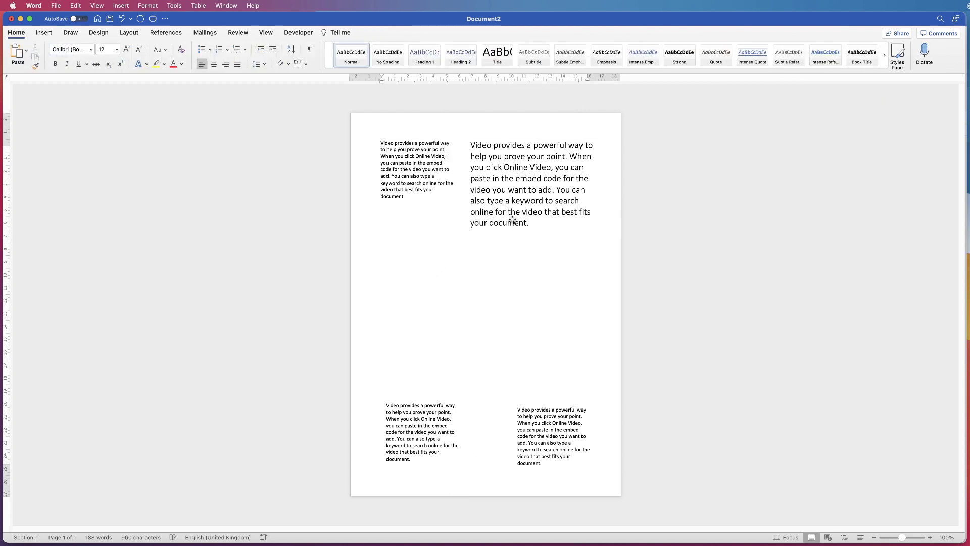
Move the lower-left box up, make it wide and short, and replace its text with FONT SIZES
drag(417, 418, 418, 258)
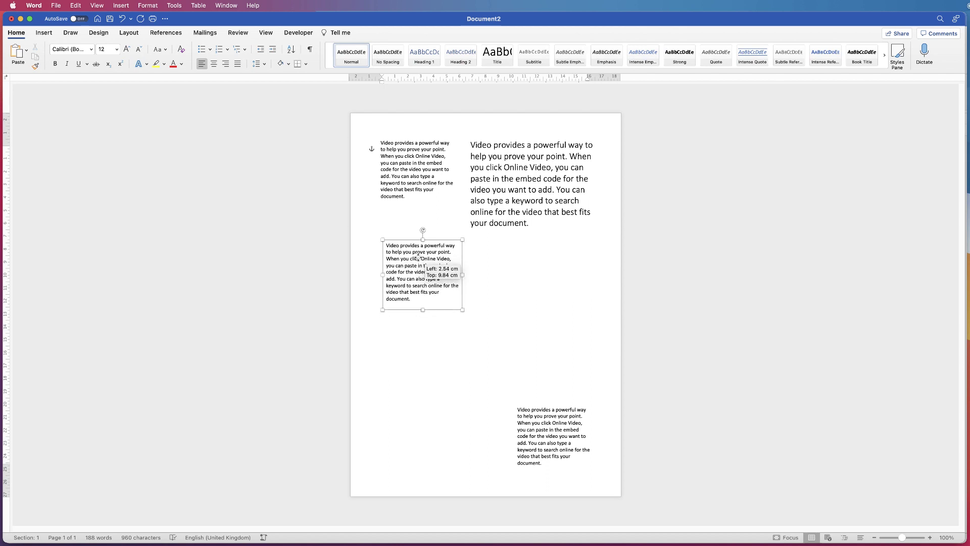
drag(462, 310, 580, 289)
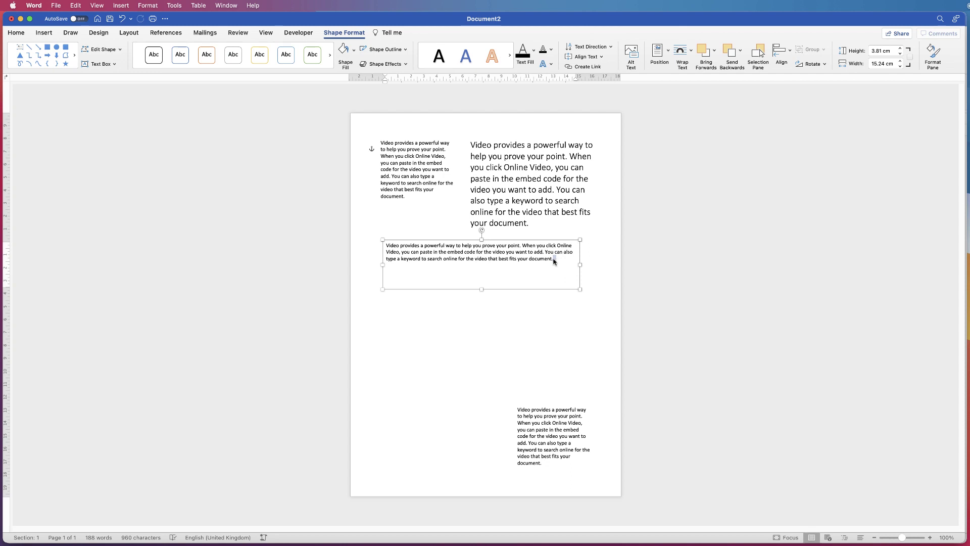
key(super+a)
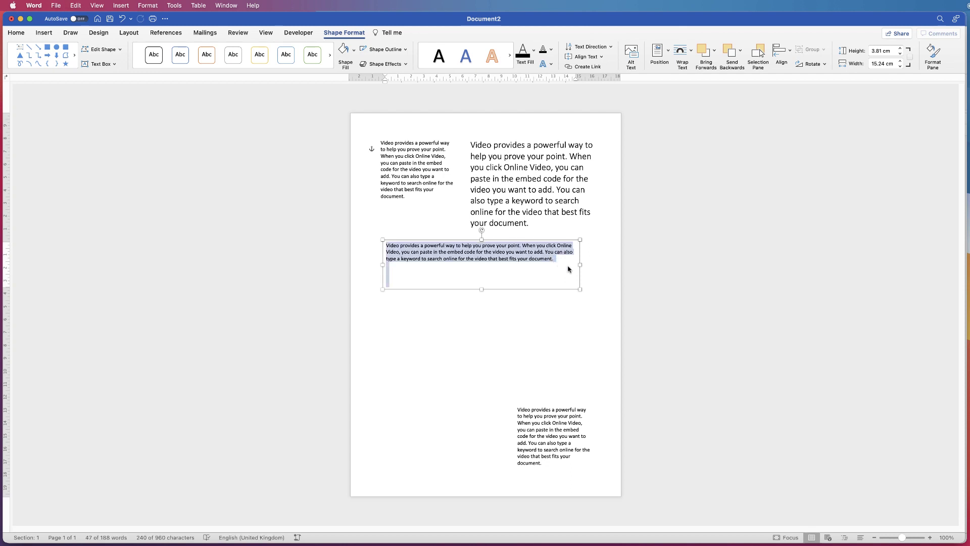
text(FONT SIZES)
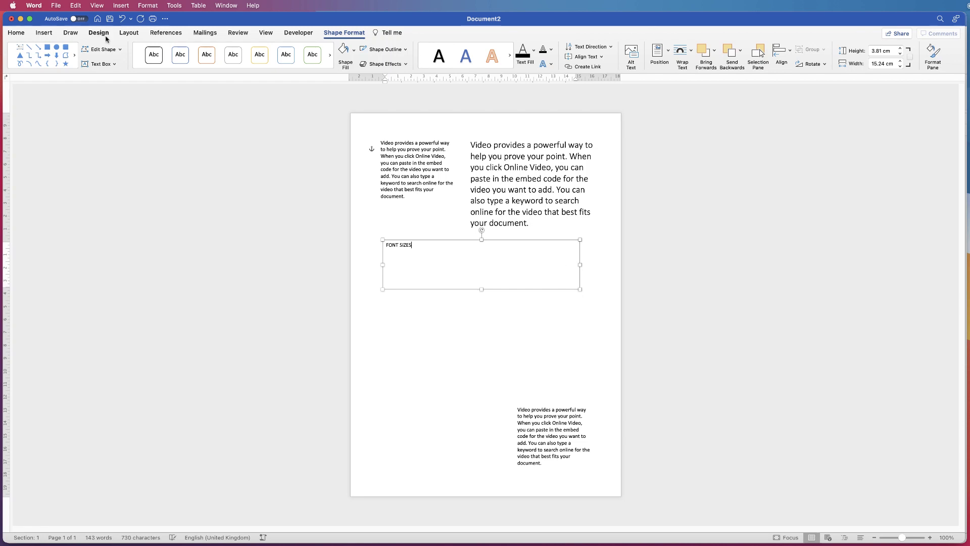
key(super+a)
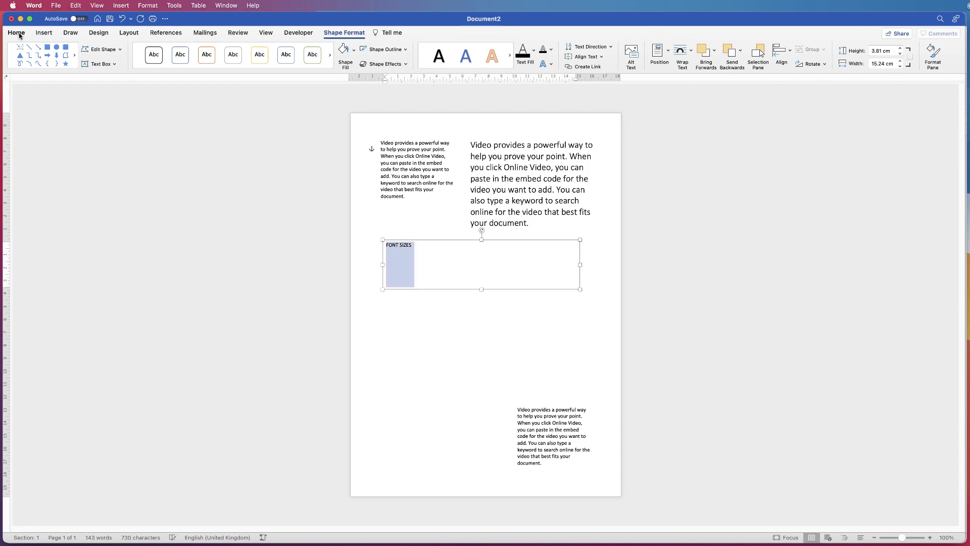
Make FONT SIZES 72 pt Broadway and widen its box to fit one line
click(17, 33)
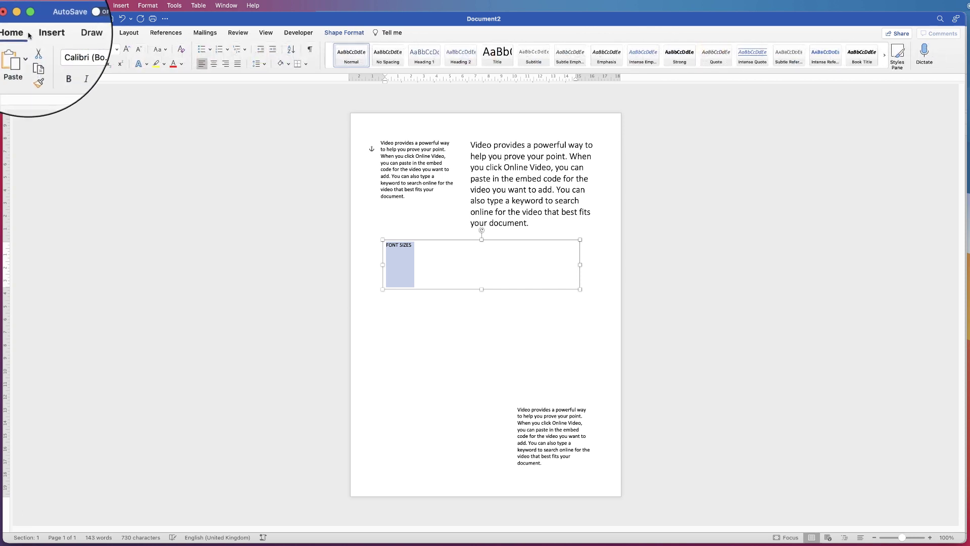
click(128, 52)
click(128, 52)
click(128, 52)
click(127, 52)
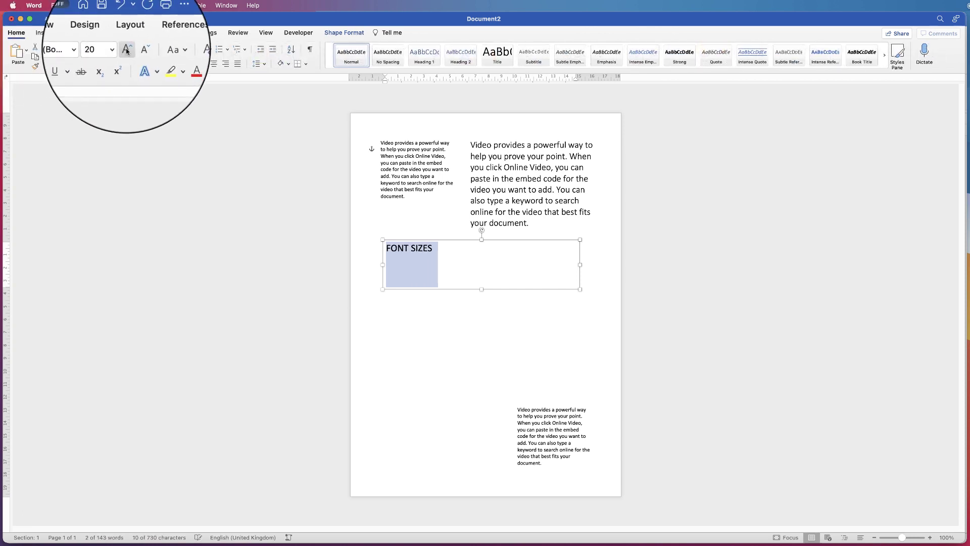
click(127, 51)
click(126, 51)
click(127, 51)
click(127, 51)
click(127, 51)
click(127, 51)
click(127, 51)
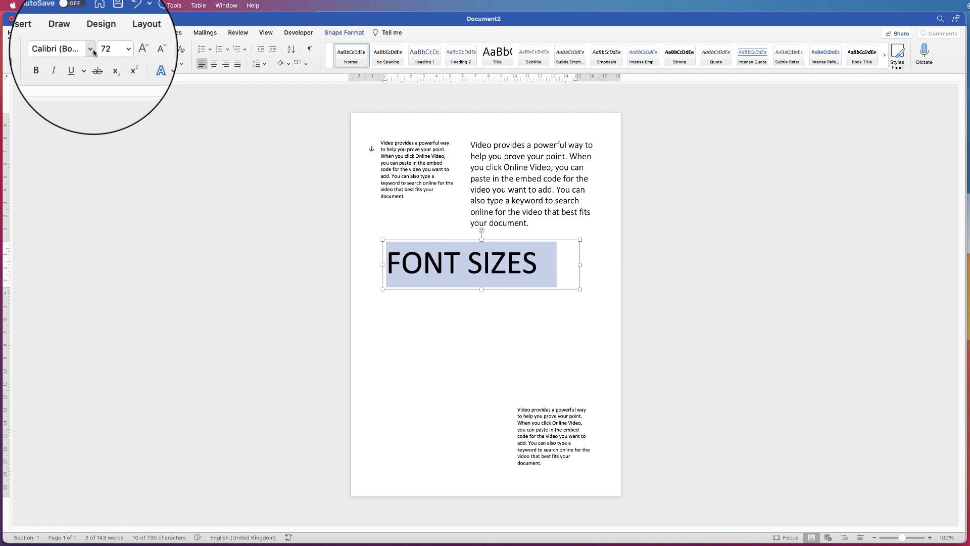
click(92, 50)
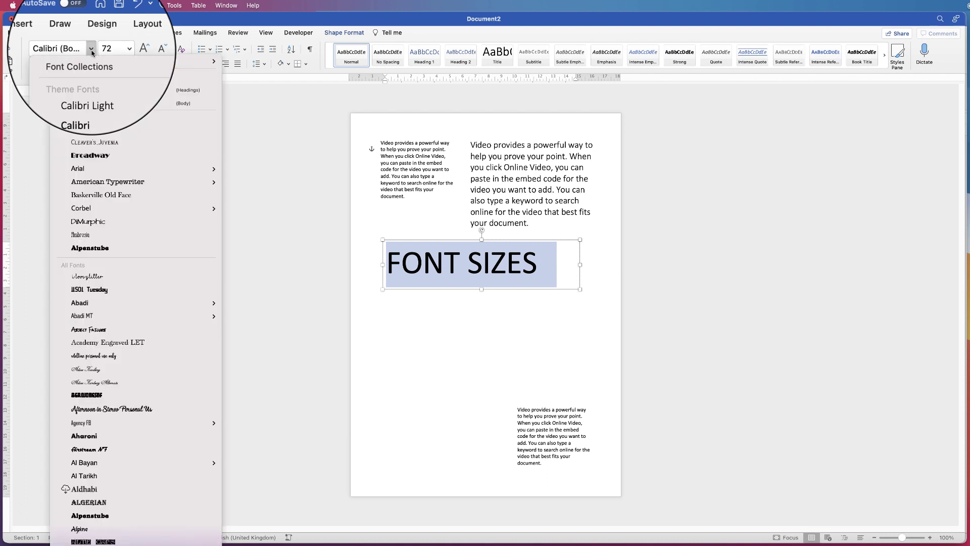
click(93, 158)
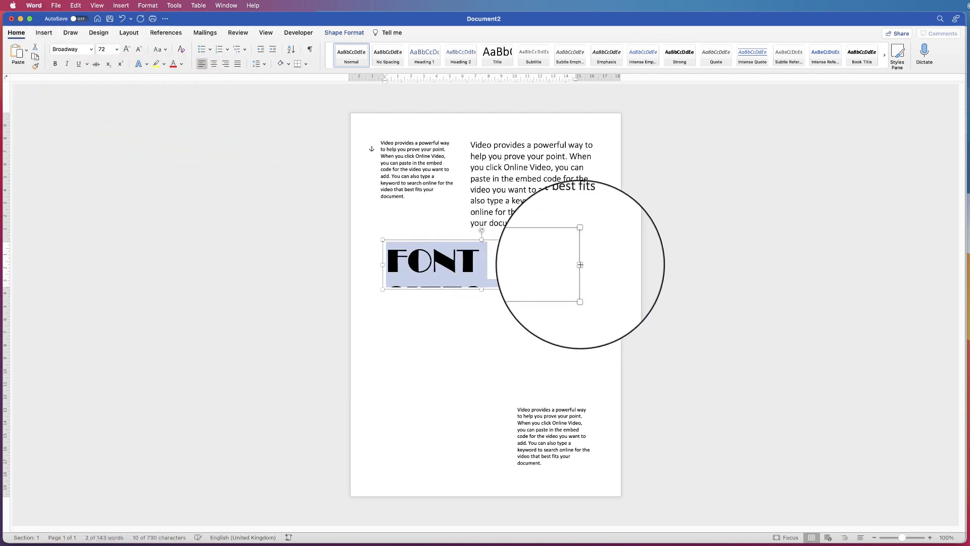
drag(580, 264, 591, 264)
drag(520, 261, 518, 259)
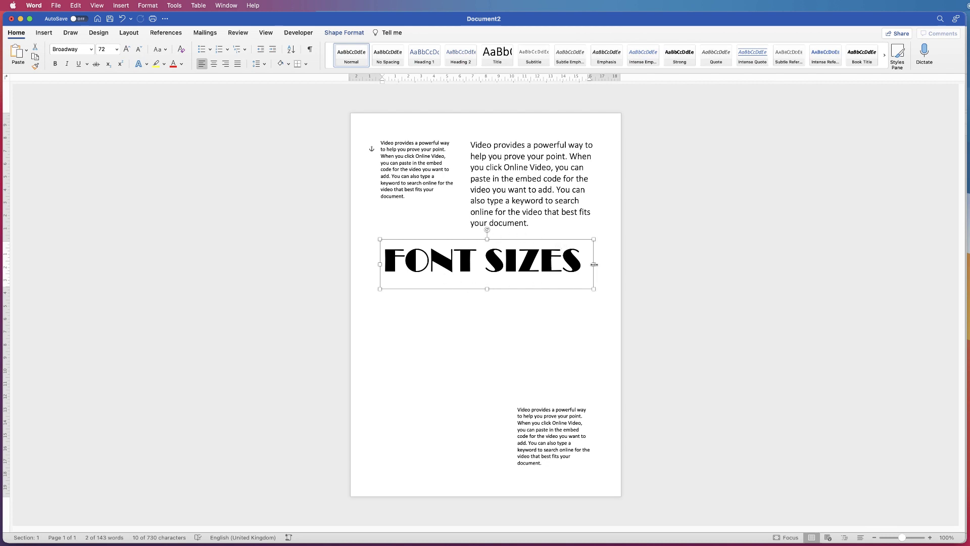
Widen and shorten the FONT SIZES box and centre the heading text within it
drag(594, 264, 613, 263)
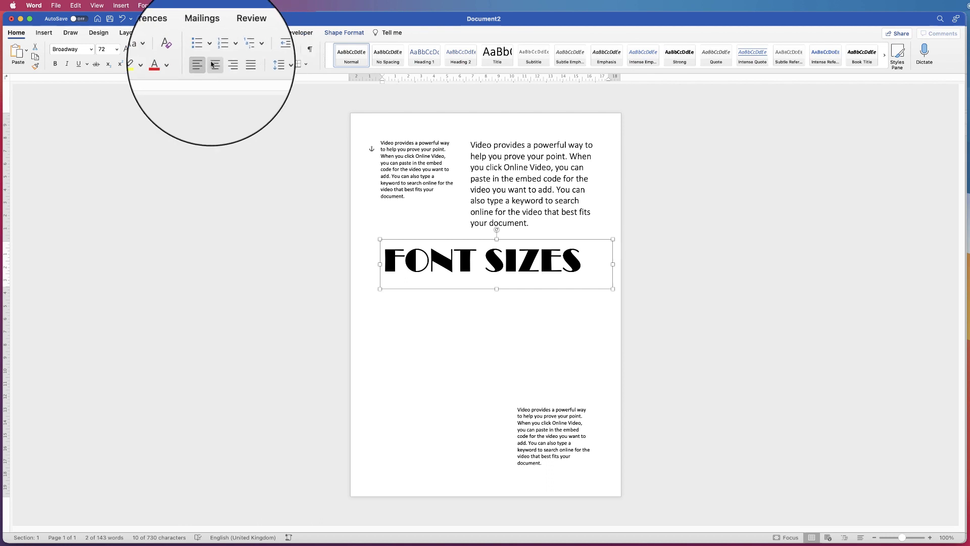
click(214, 64)
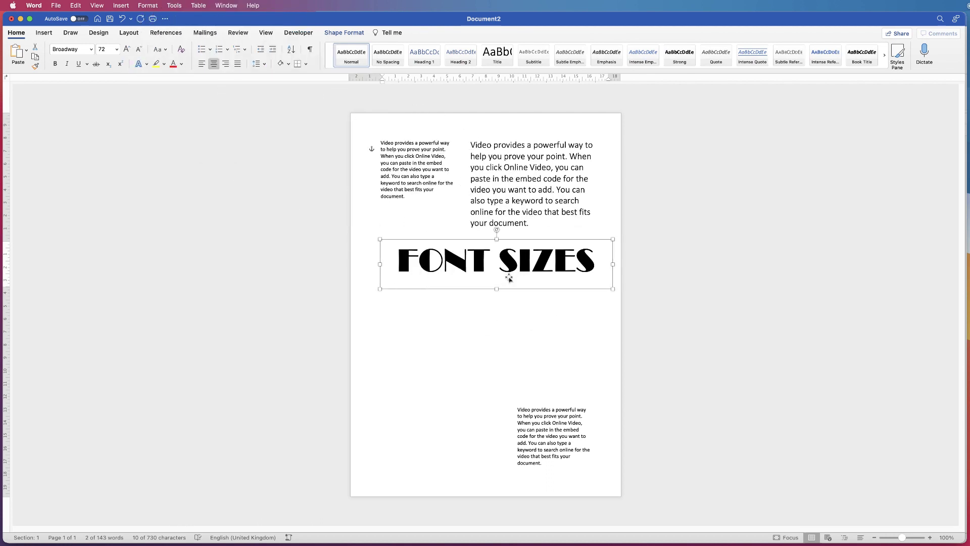
drag(496, 289, 496, 281)
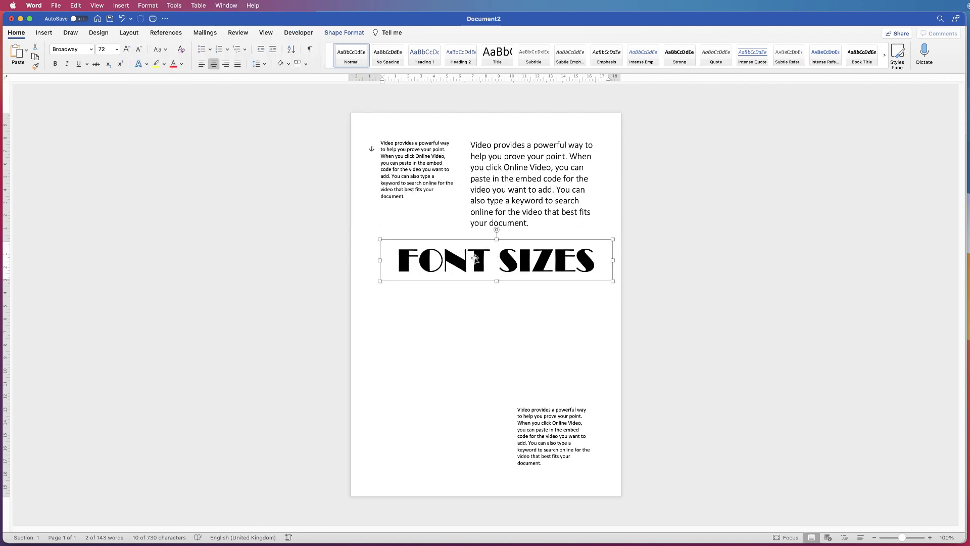
drag(514, 238, 505, 244)
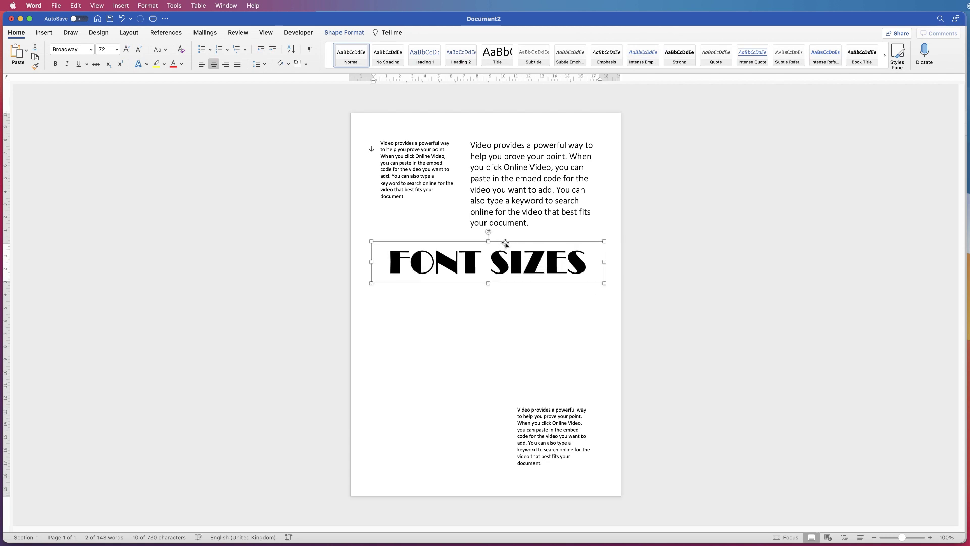
Centre the heading box horizontally on the page and move the bottom text box beneath it
click(348, 33)
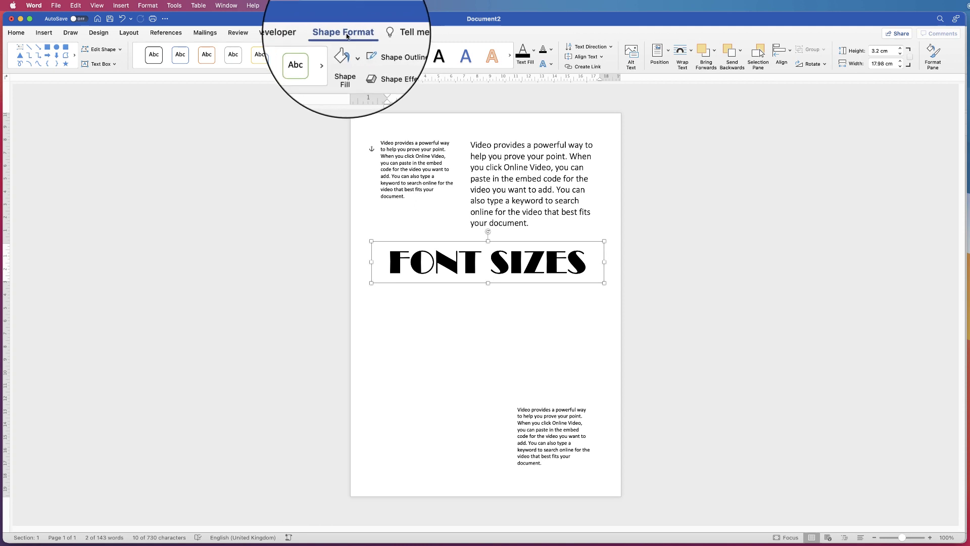
click(790, 50)
click(800, 89)
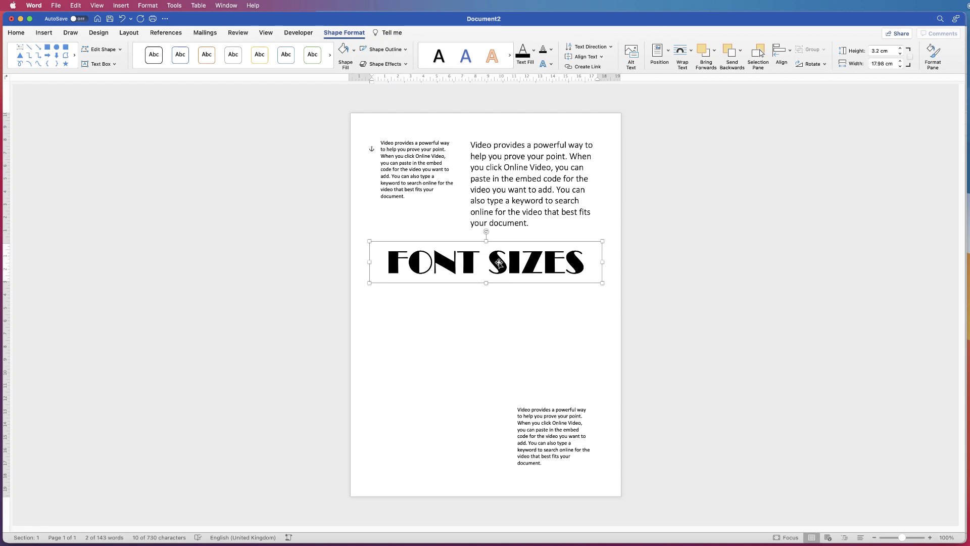
click(427, 315)
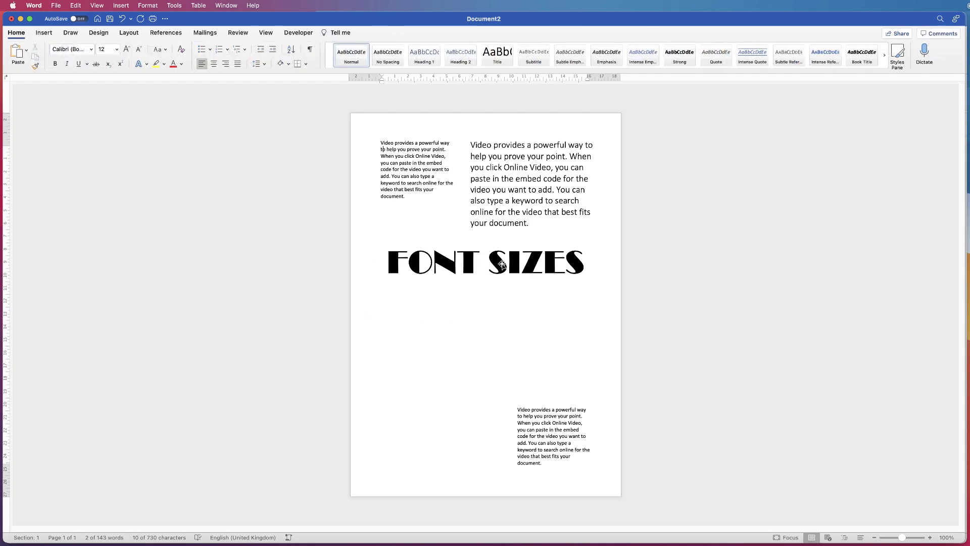
drag(502, 263, 501, 255)
drag(543, 436, 403, 308)
Enlarge the box to about 14.61 × 8.4 cm and set its text to American Typewriter, 24 pt
drag(459, 350, 487, 470)
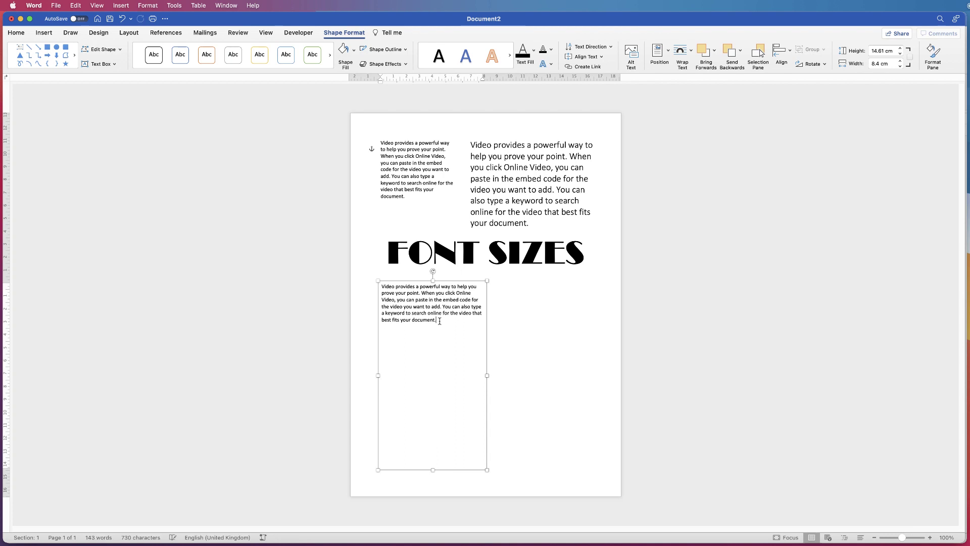
key(super+a)
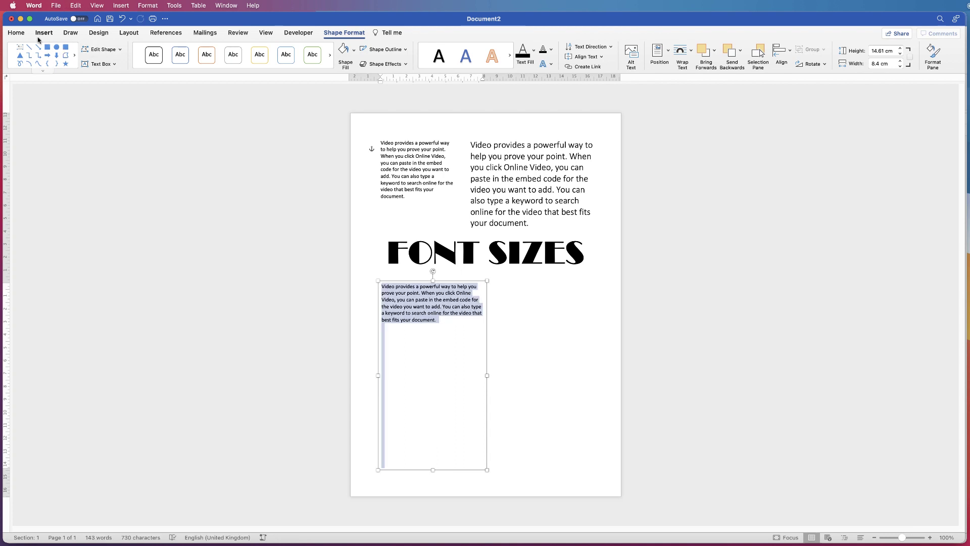
click(16, 33)
click(91, 49)
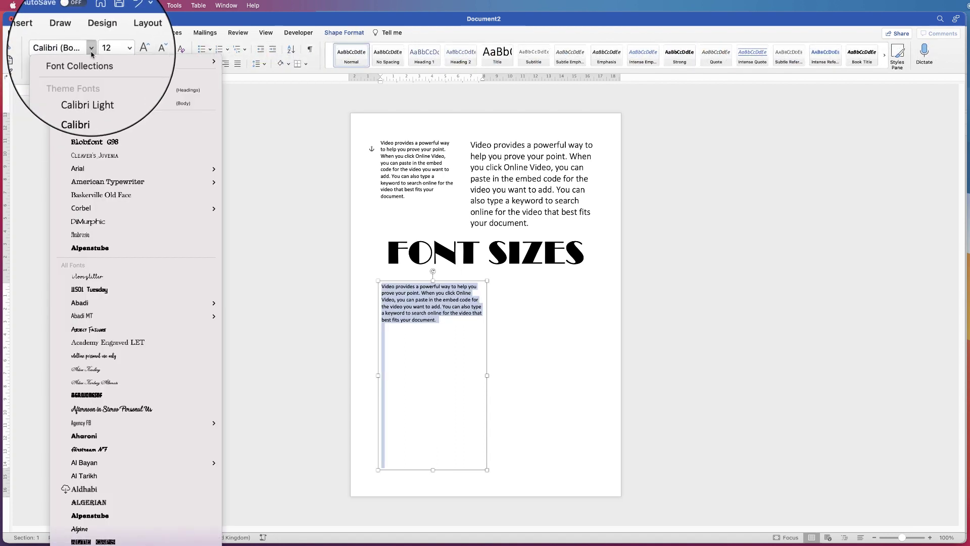
click(120, 67)
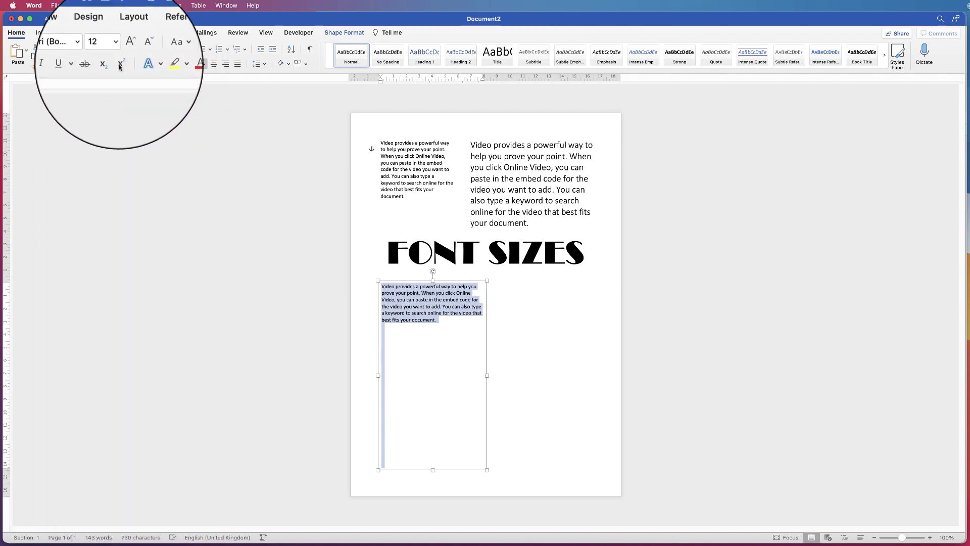
click(126, 50)
click(126, 49)
click(127, 49)
click(126, 49)
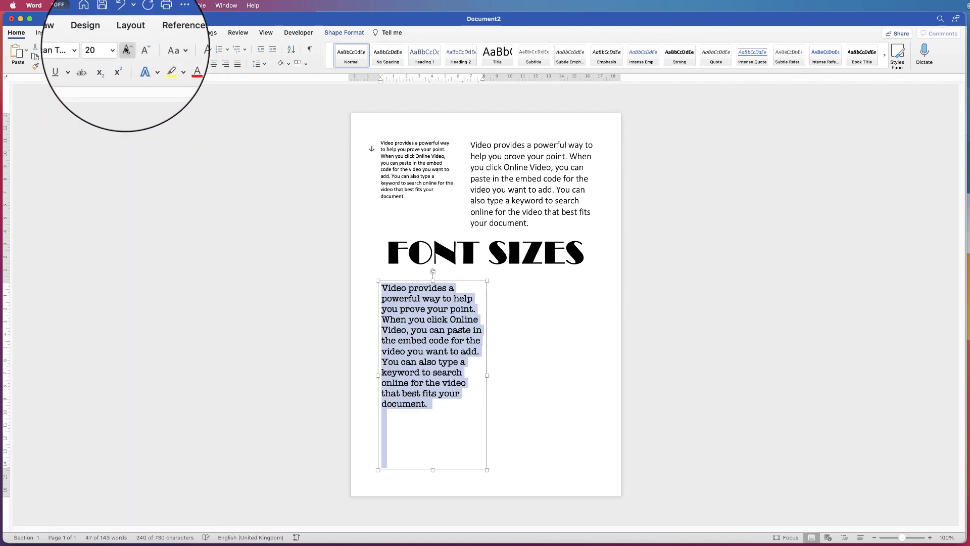
click(126, 50)
click(126, 50)
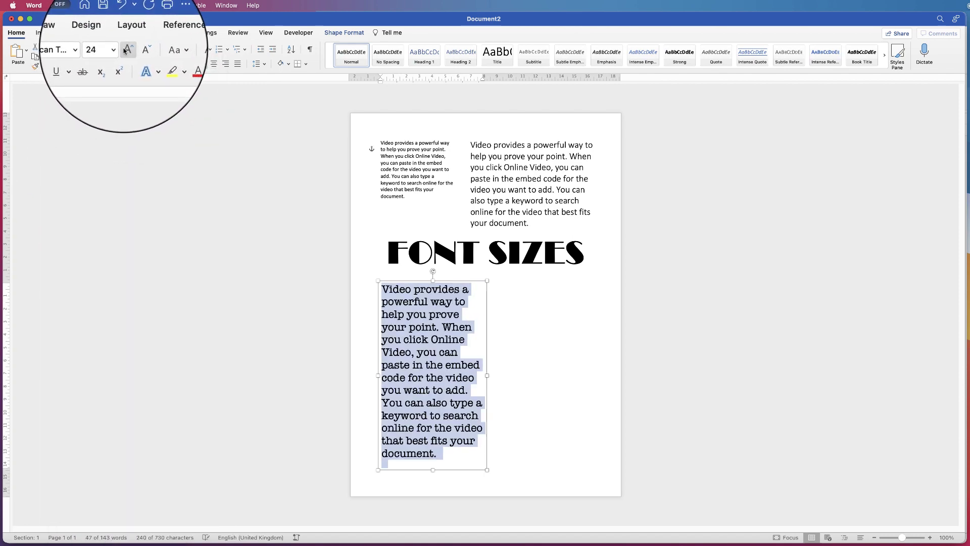
Colour the paragraph red, then a custom light green via More Colours, and finally black
click(175, 68)
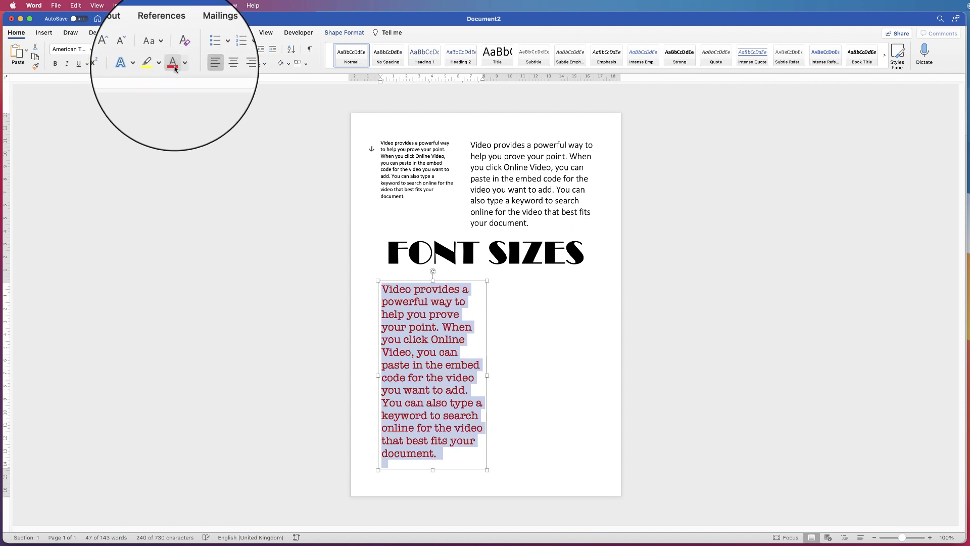
click(181, 65)
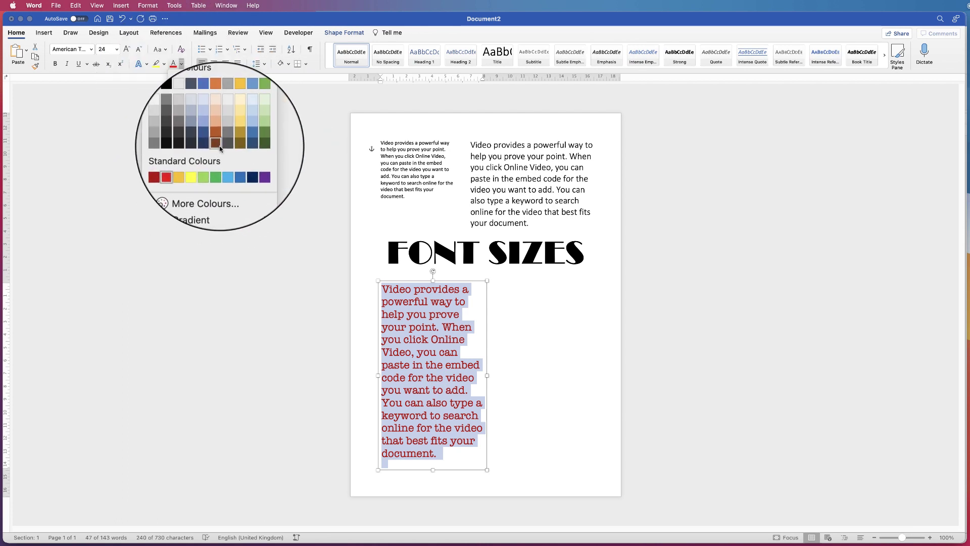
click(201, 187)
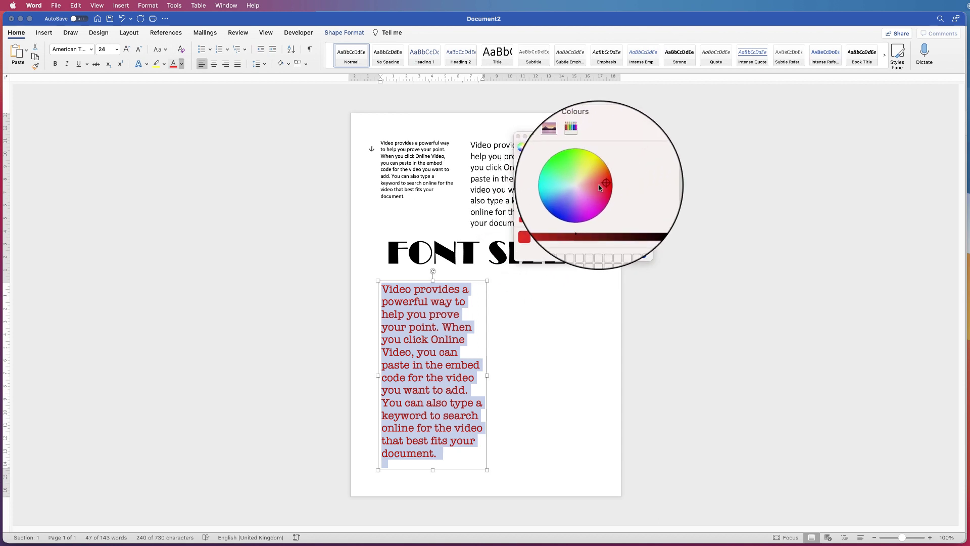
drag(601, 186, 576, 171)
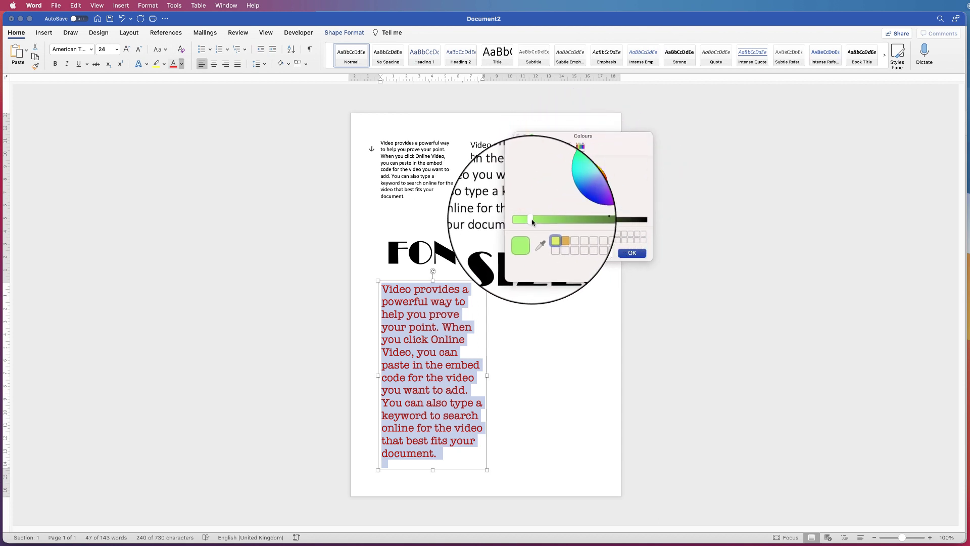
mouse_move(533, 222)
mouse_down()
mouse_move(566, 221)
mouse_move(531, 221)
mouse_up()
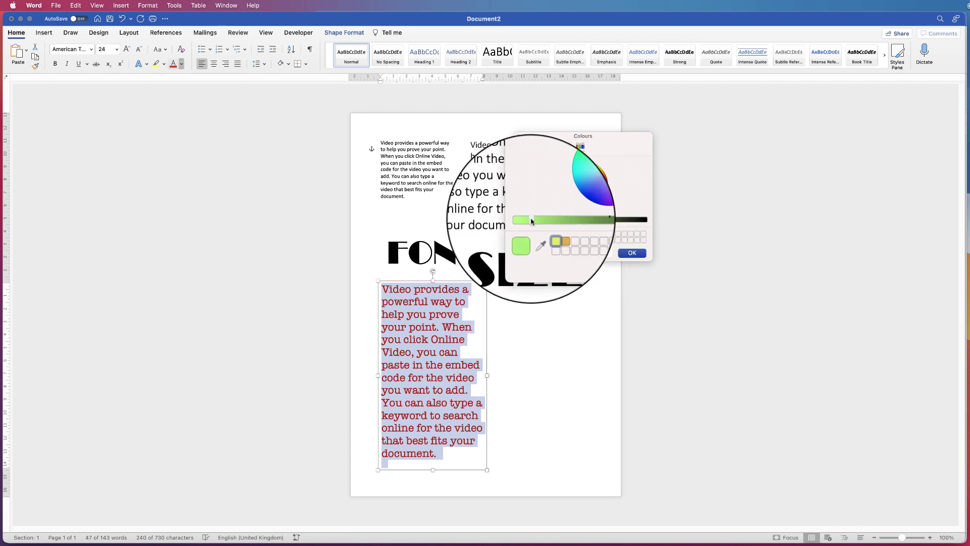
click(632, 252)
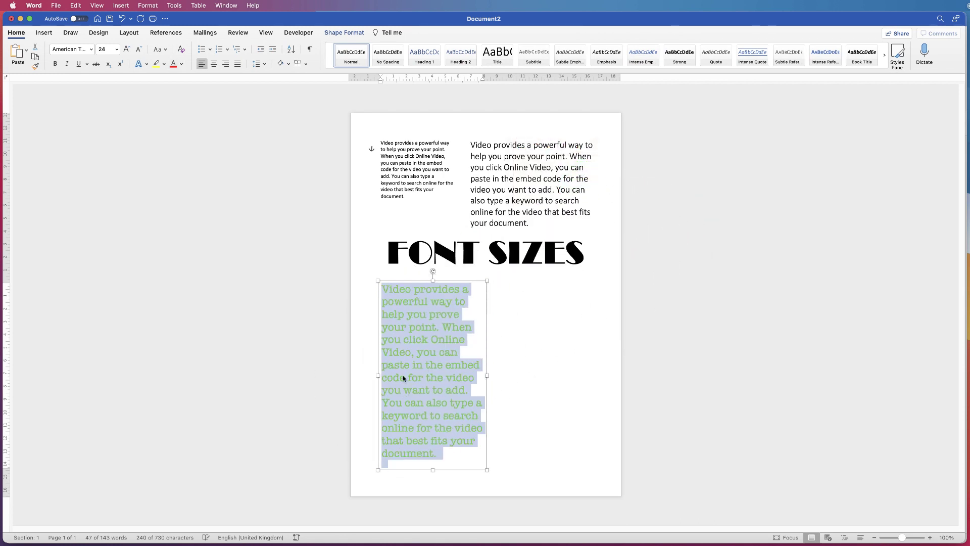
click(181, 64)
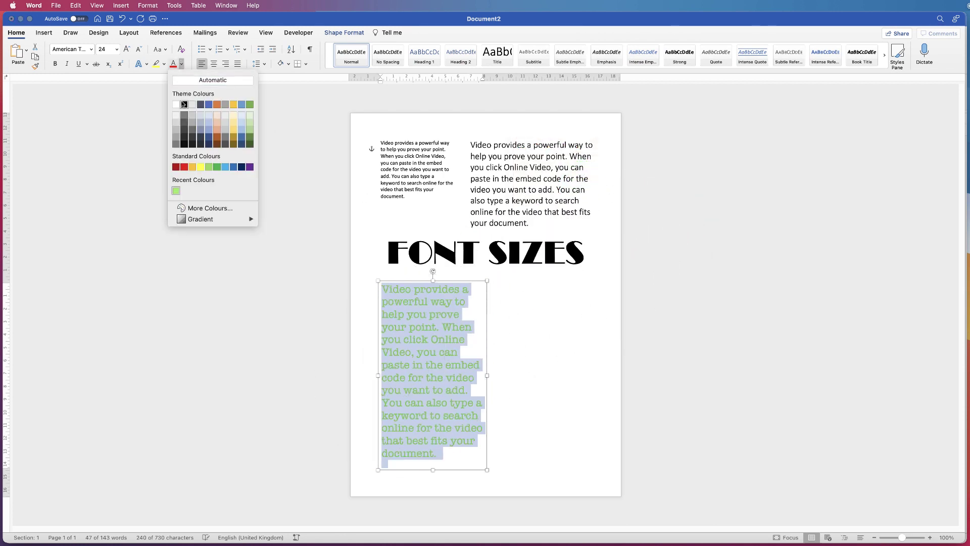
click(184, 104)
Duplicate the American Typewriter text box to its right and set the copy's text to Baskerville Old Face
click(496, 281)
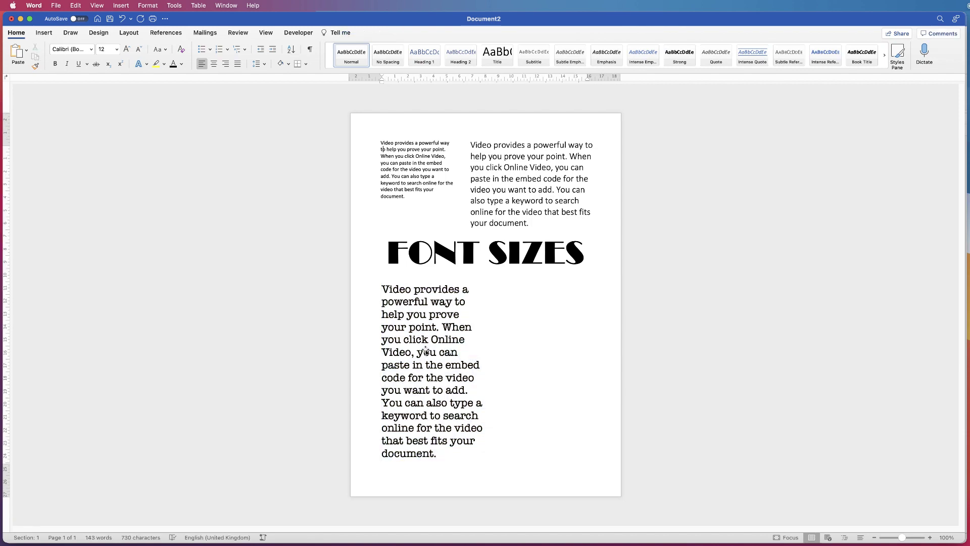
click(425, 350)
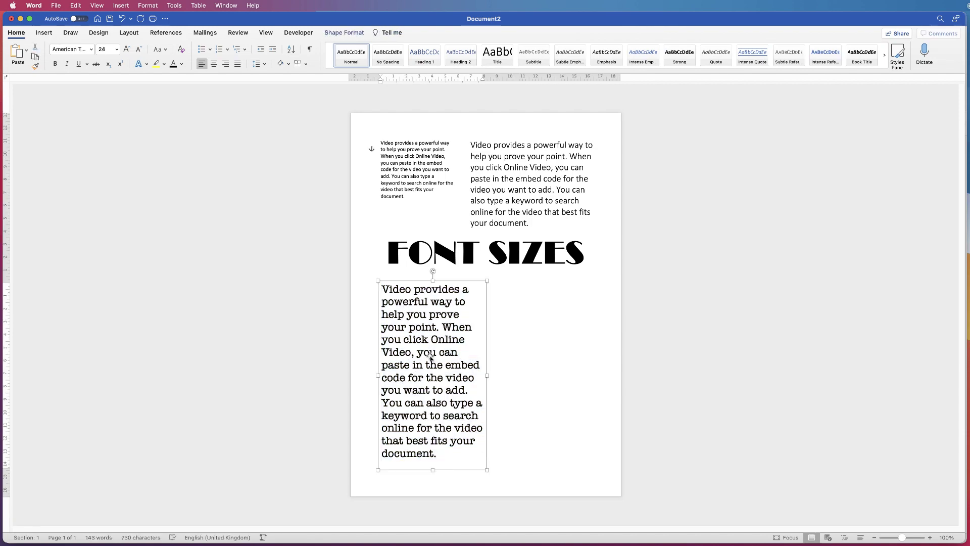
drag(426, 357, 542, 357)
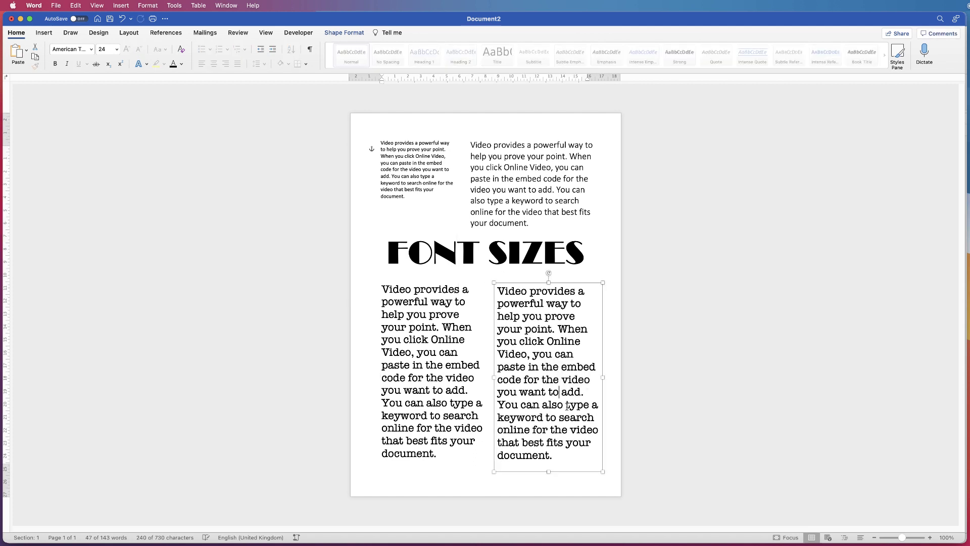
drag(556, 457, 503, 291)
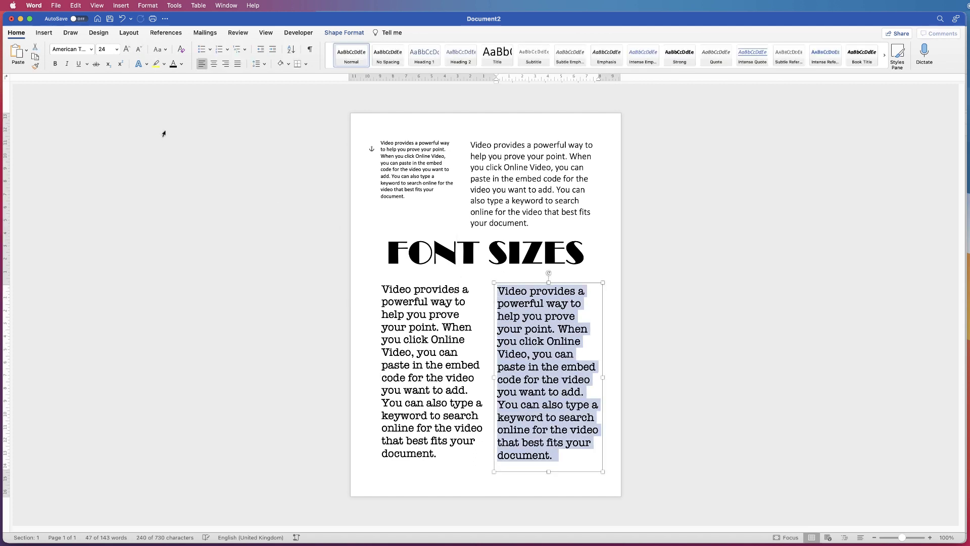
click(92, 50)
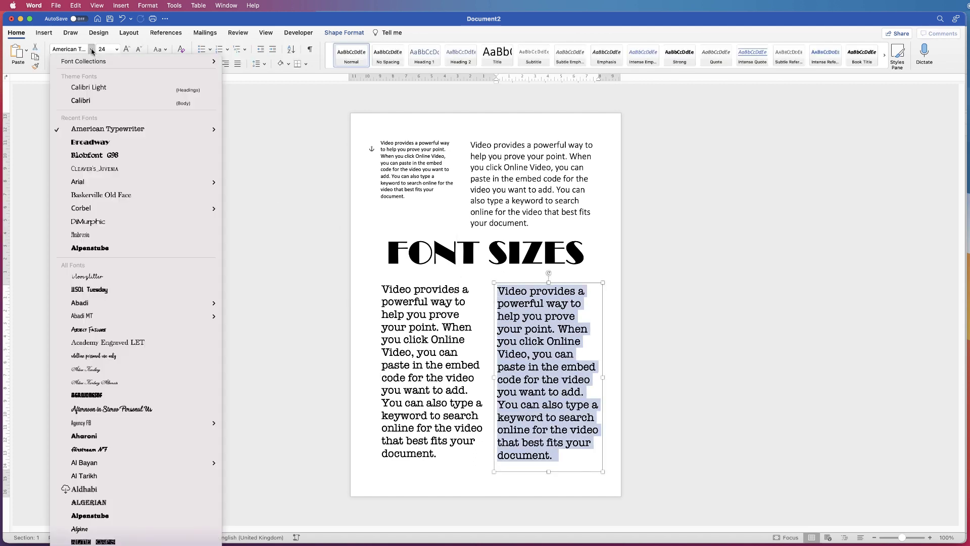
click(113, 195)
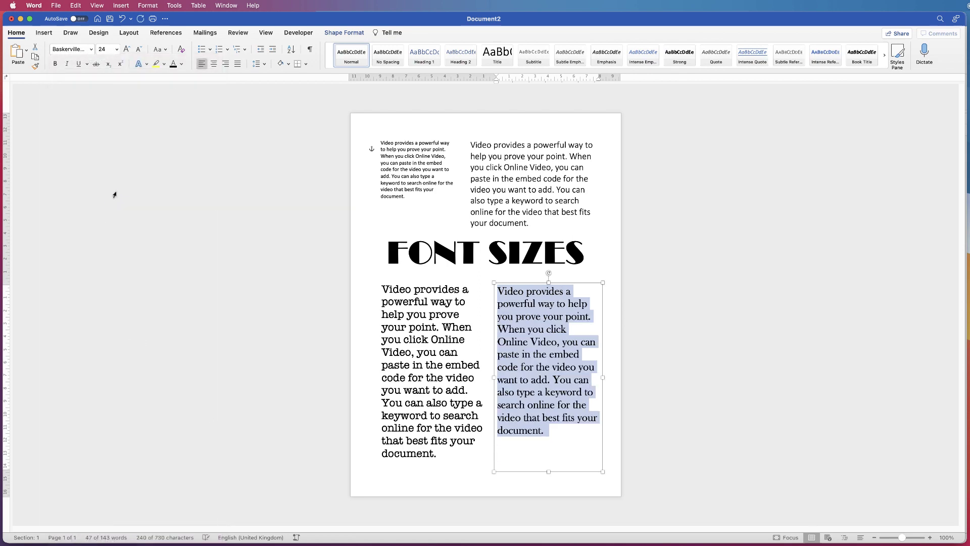
Align the tops of the two text boxes
shift+click(426, 378)
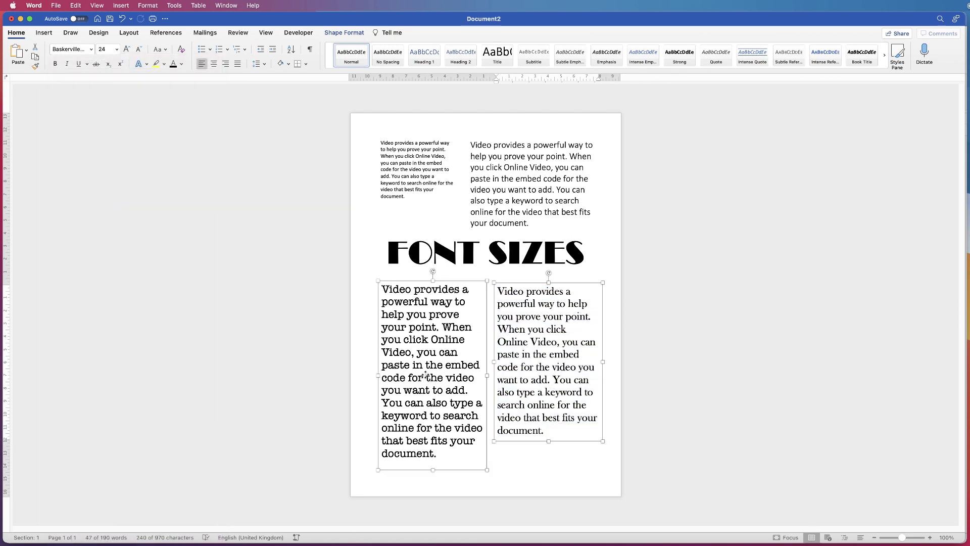
click(333, 33)
click(790, 51)
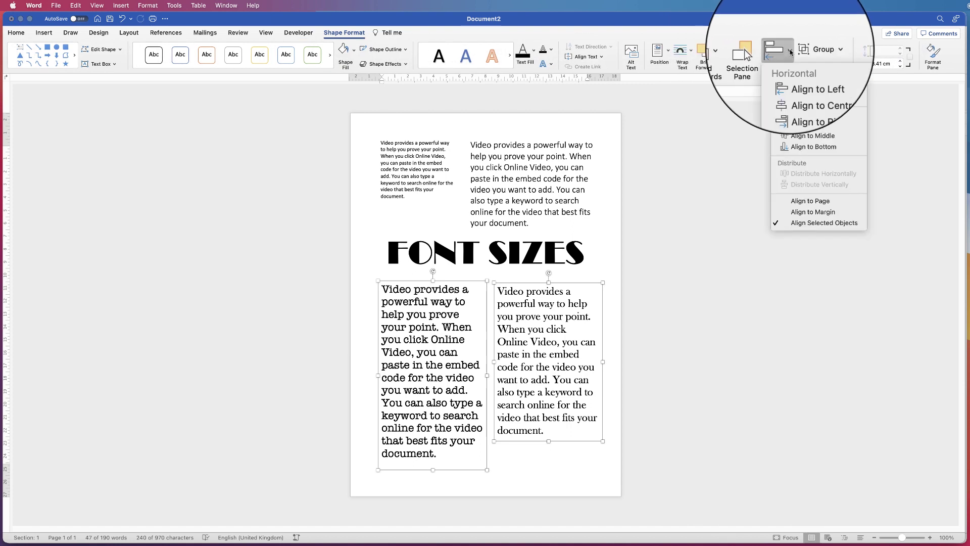
click(812, 125)
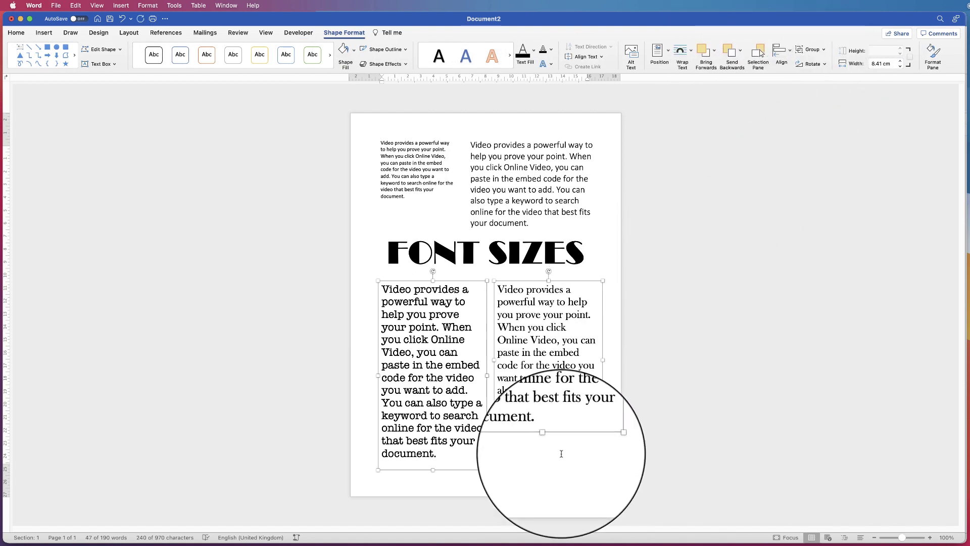
click(692, 434)
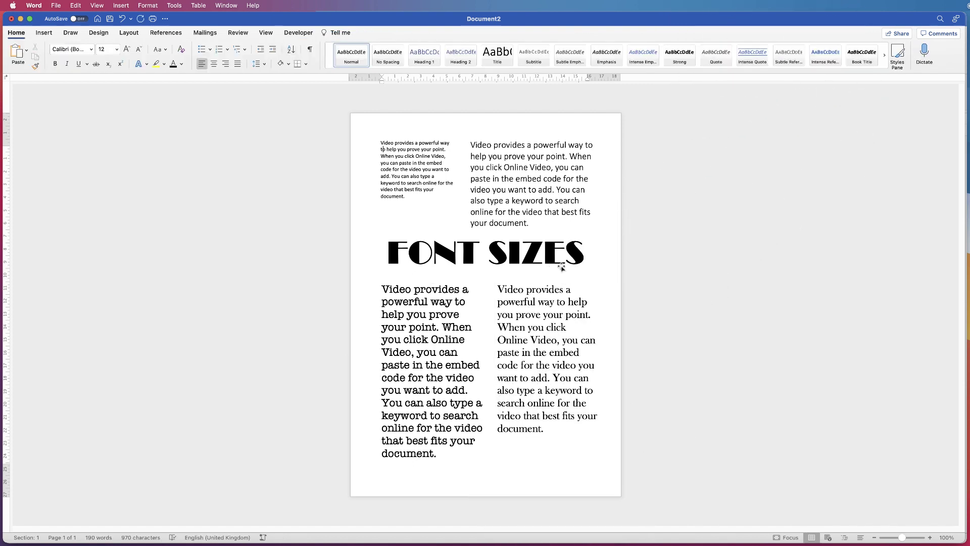